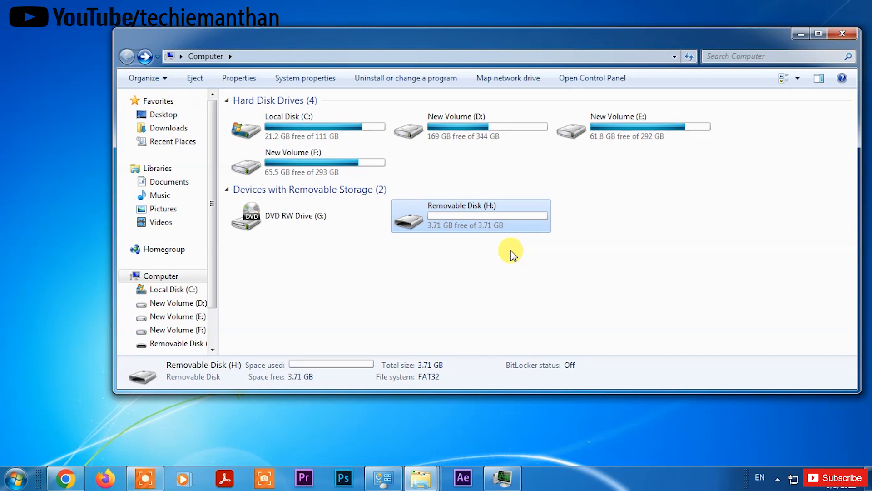
Switch to Chrome and review the open LiberKey, U3, winPenPack and PortableApps.com pages, comparing their latest release information.
{"action": "mouse_move", "coordinate": [481, 223]}
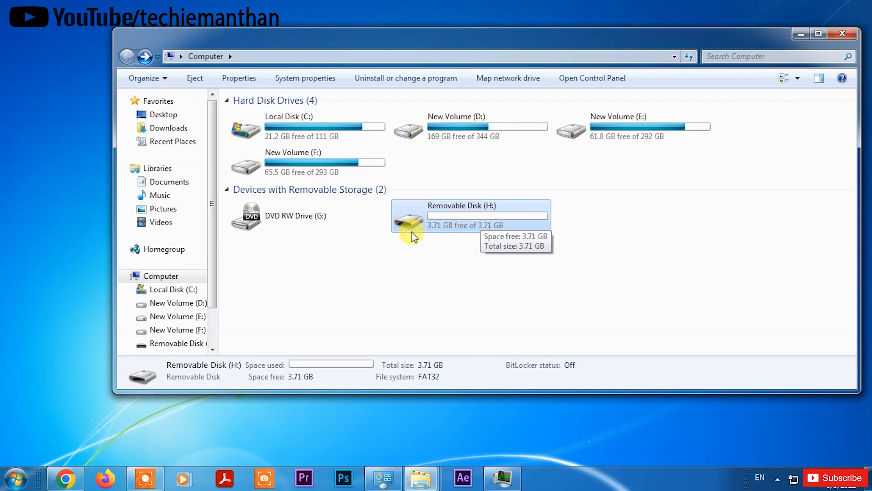
{"action": "left_click", "coordinate": [67, 479]}
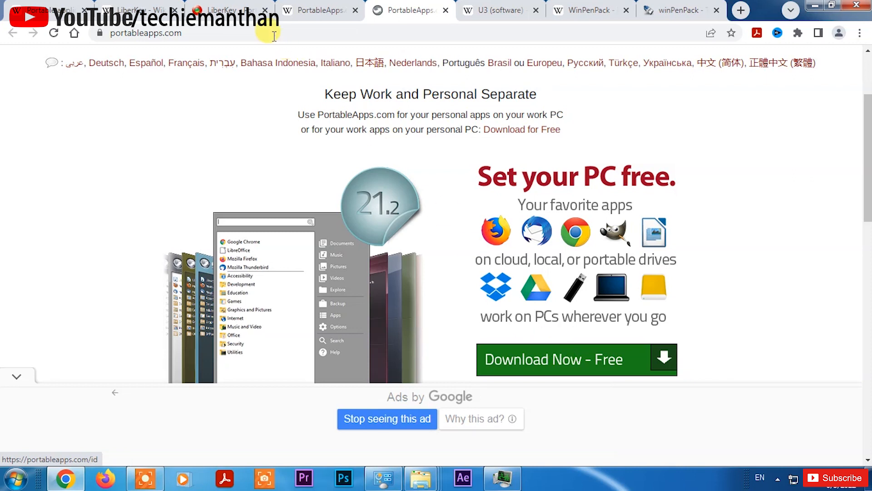
{"action": "left_click", "coordinate": [216, 10]}
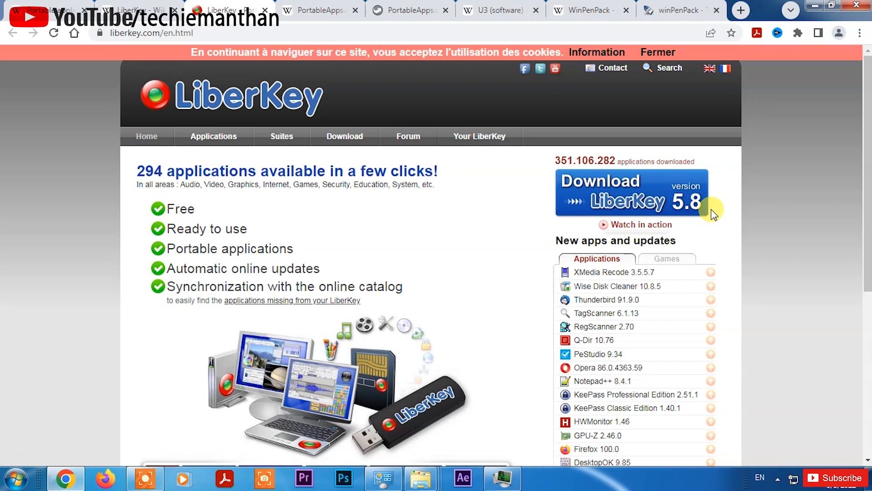
{"action": "key", "text": "ctrl+shift+Tab"}
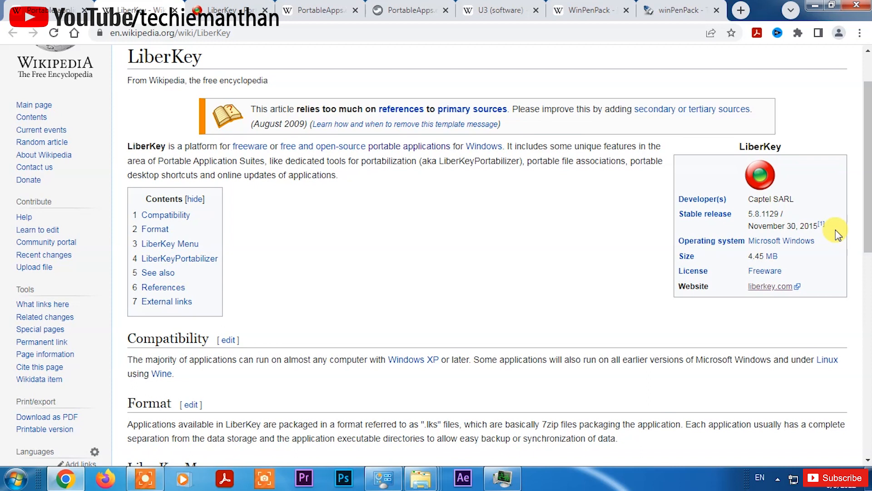
{"action": "left_click", "coordinate": [513, 13]}
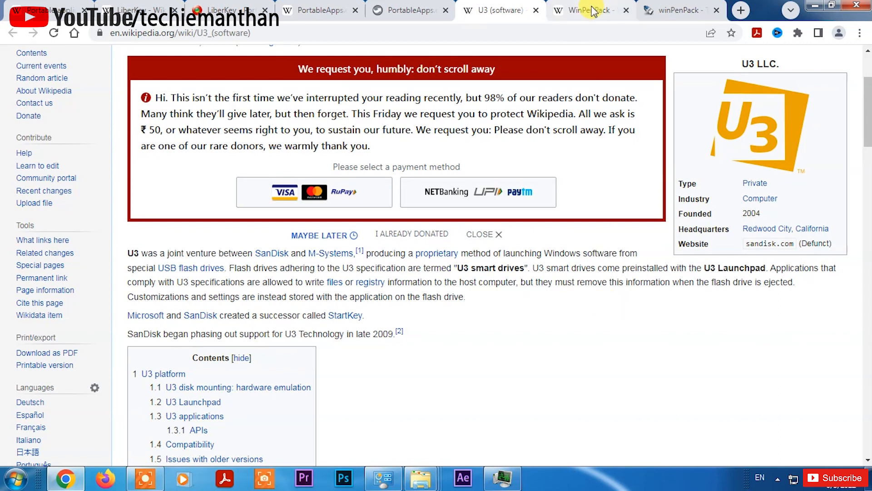
{"action": "left_click", "coordinate": [673, 12]}
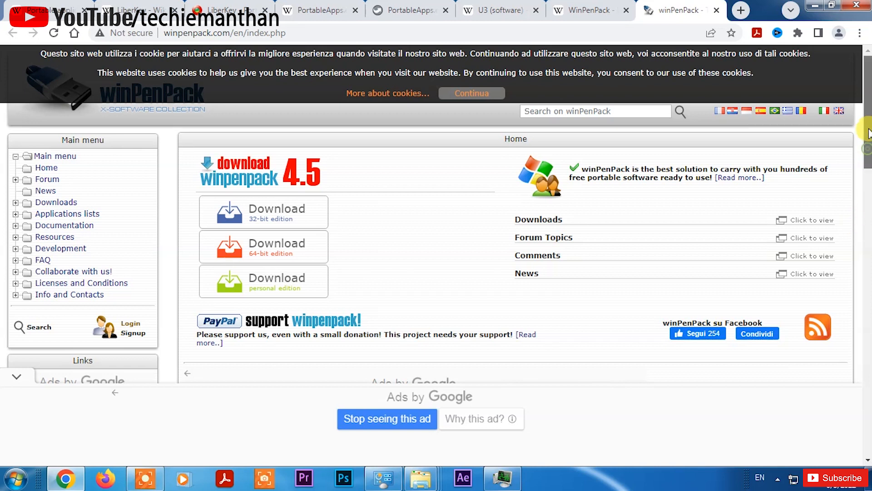
{"action": "left_click", "coordinate": [566, 10]}
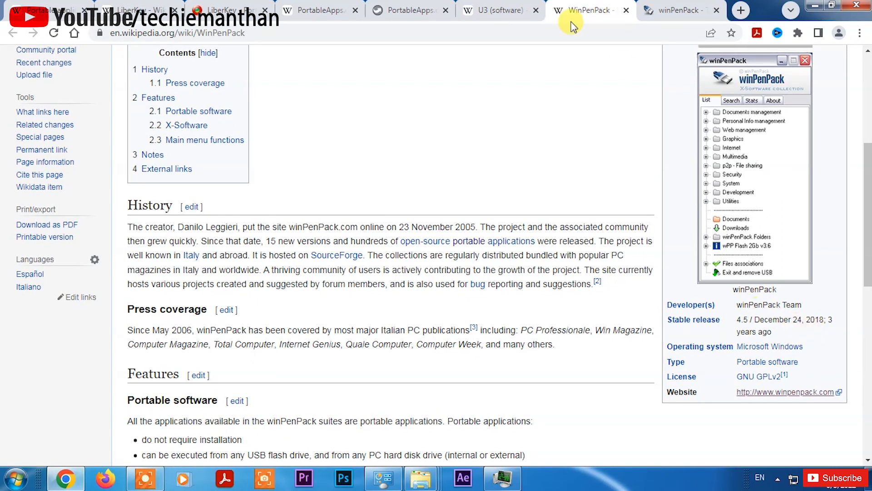
{"action": "left_click", "coordinate": [410, 10]}
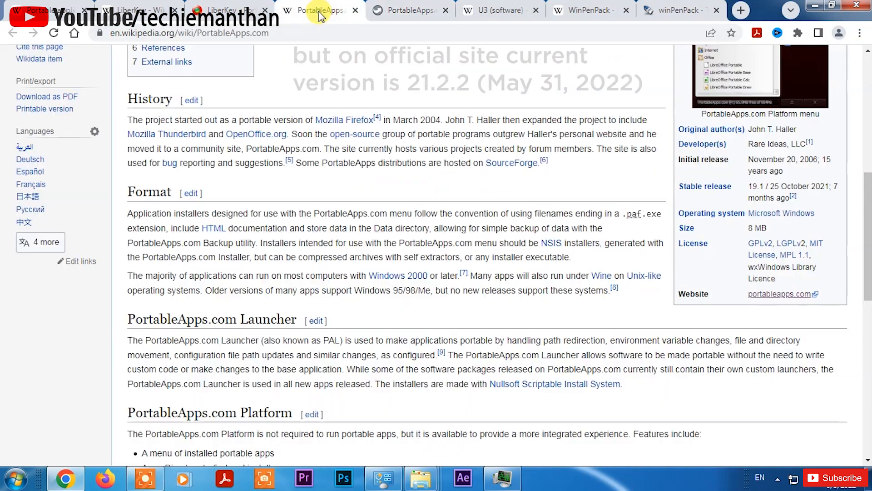
{"action": "left_click", "coordinate": [321, 11]}
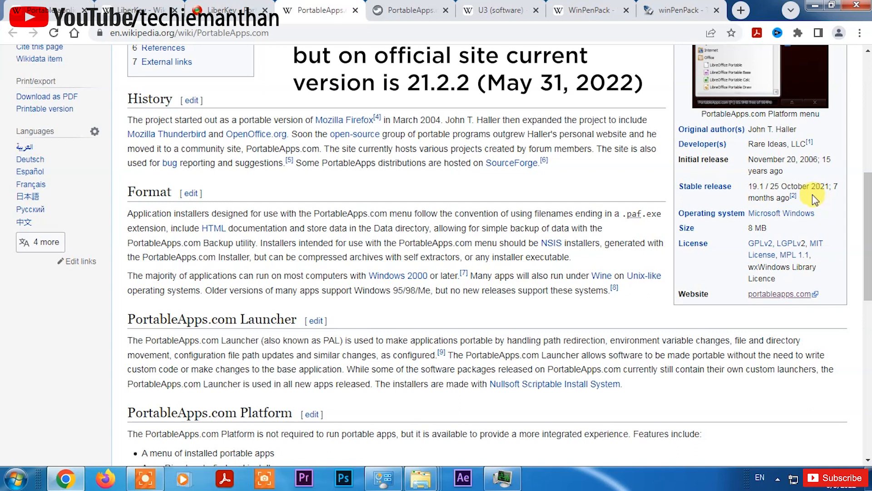
Download the free PortableApps.com Platform from the official portableapps.com site and open the downloaded setup file.
{"action": "left_click", "coordinate": [409, 10]}
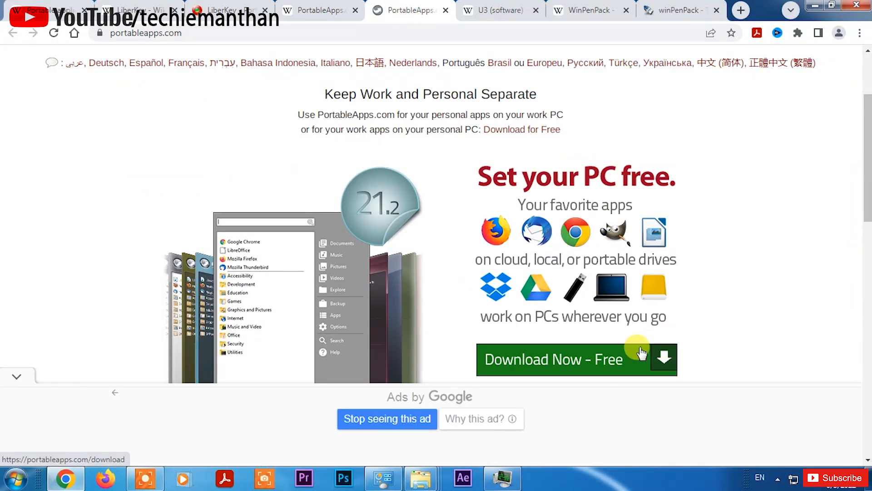
{"action": "left_click", "coordinate": [573, 362]}
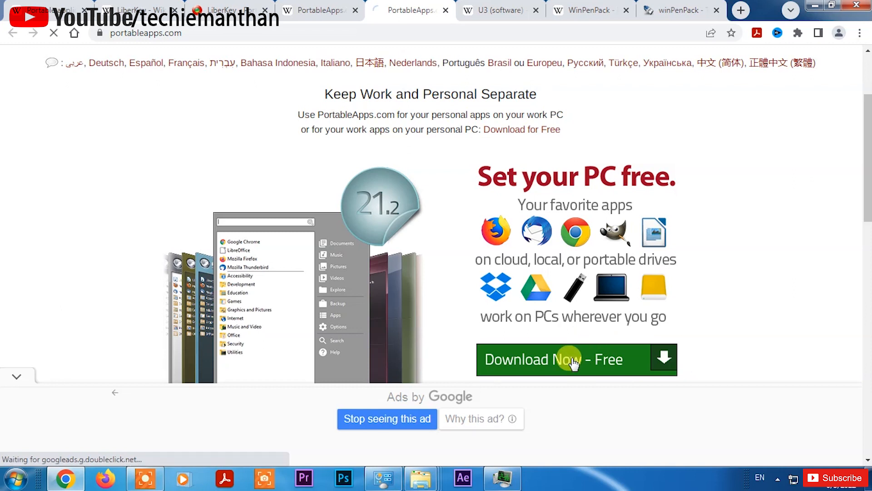
{"action": "scroll", "coordinate": [475, 195], "scroll_direction": "down", "scroll_amount": 4}
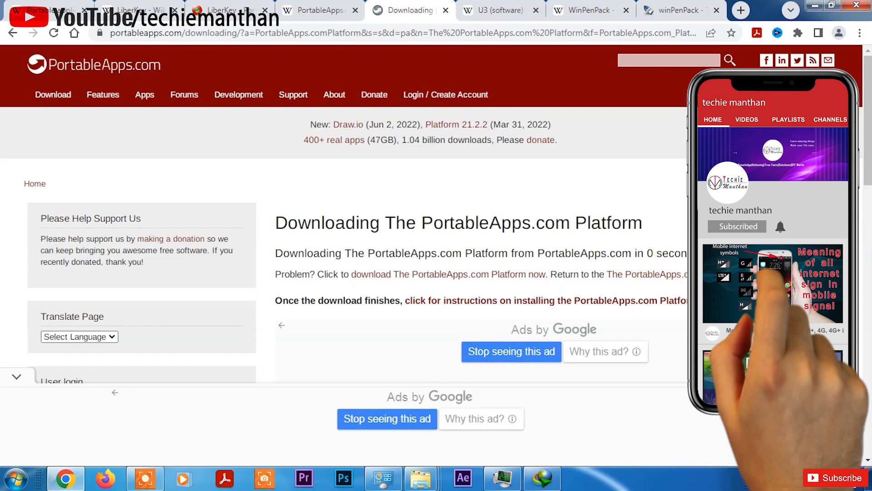
{"action": "left_click", "coordinate": [402, 284]}
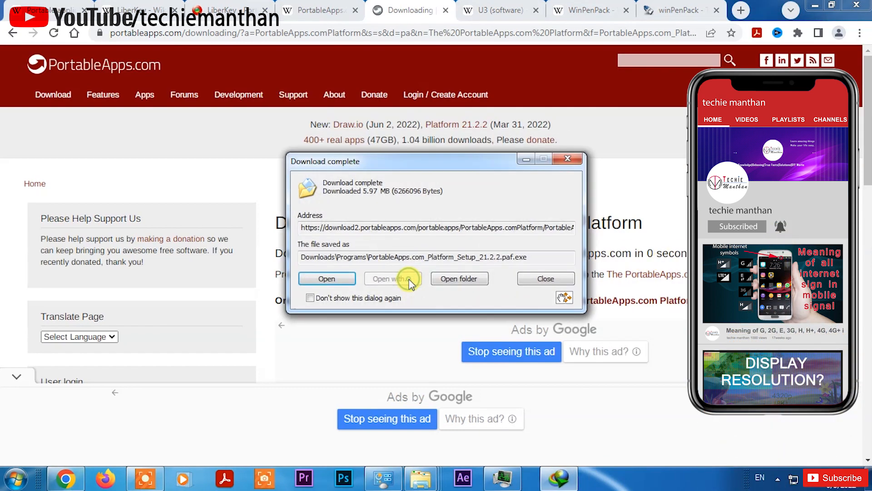
{"action": "left_click", "coordinate": [337, 279]}
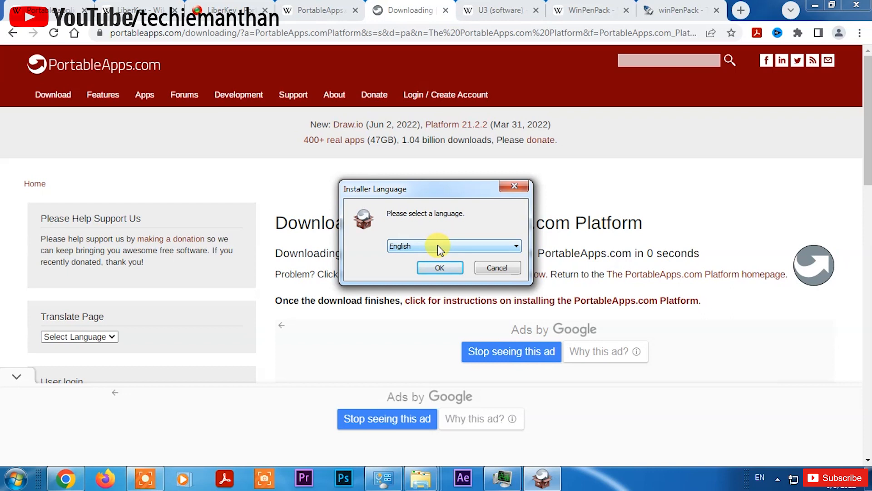
Browse the available installer languages and confirm English for the PortableApps.com Platform setup.
{"action": "left_click", "coordinate": [438, 245]}
{"action": "scroll", "coordinate": [470, 150], "scroll_direction": "down", "scroll_amount": 1}
{"action": "scroll", "coordinate": [472, 140], "scroll_direction": "down", "scroll_amount": 2}
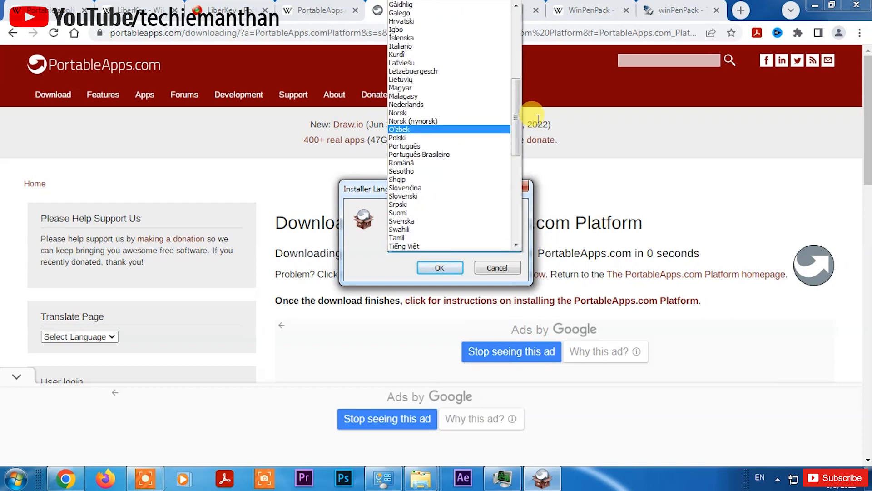
{"action": "left_click_drag", "start_coordinate": [521, 129], "coordinate": [523, 38]}
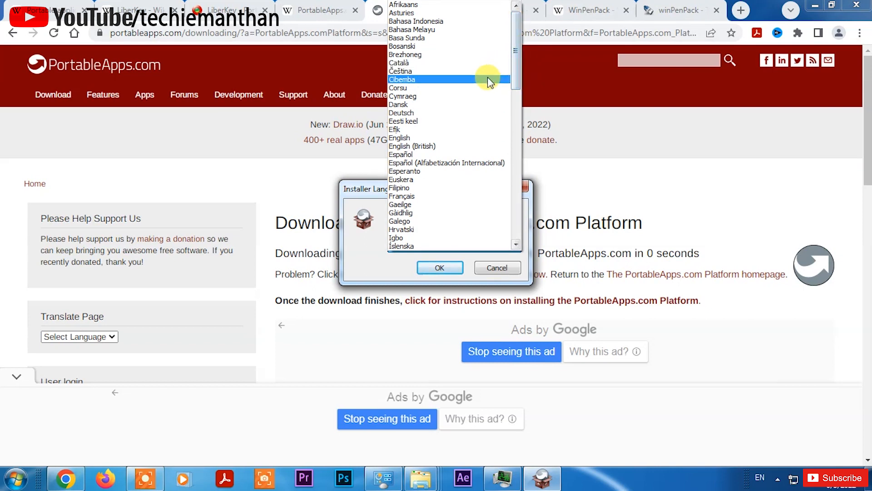
{"action": "left_click", "coordinate": [412, 137]}
{"action": "left_click", "coordinate": [439, 268]}
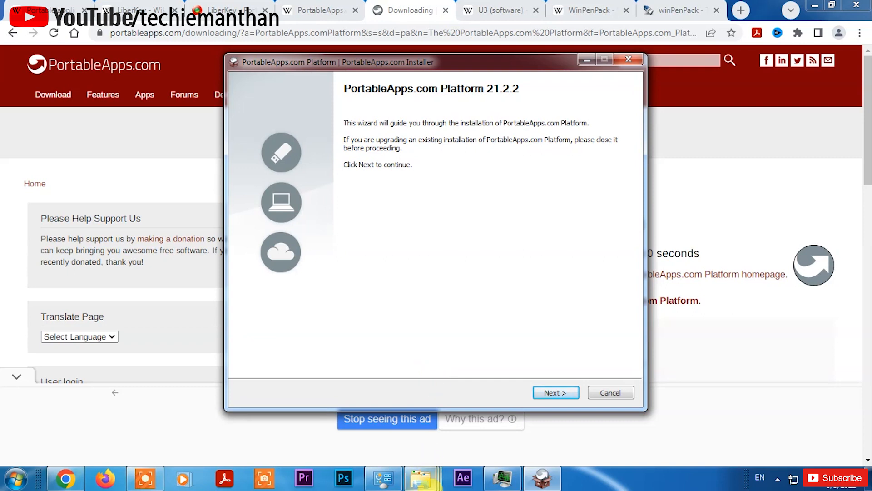
Switch to the Computer window in Windows Explorer and inspect the properties of Removable Disk (H:), leaving them unchanged.
{"action": "left_click", "coordinate": [421, 481]}
{"action": "left_click", "coordinate": [425, 417]}
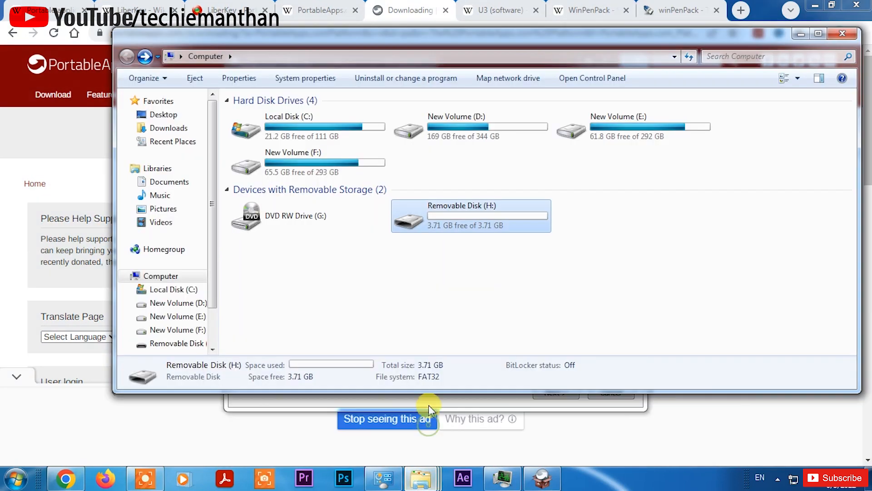
{"action": "right_click", "coordinate": [444, 222]}
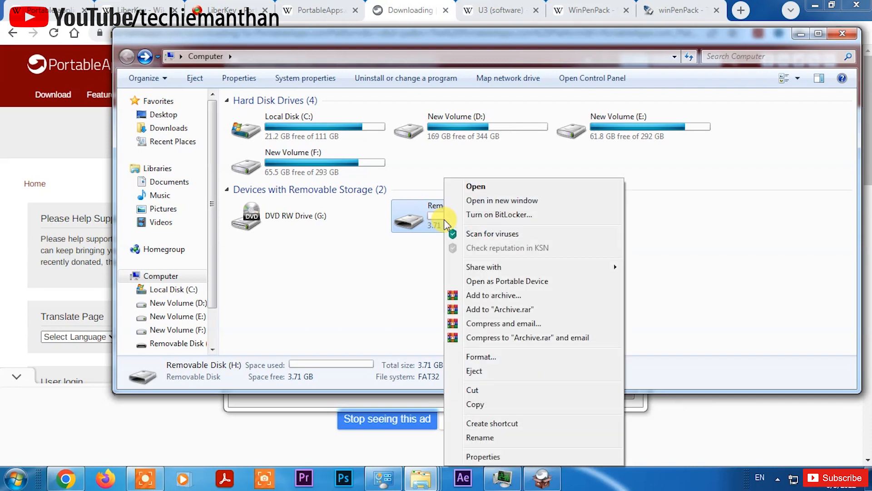
{"action": "left_click", "coordinate": [482, 456]}
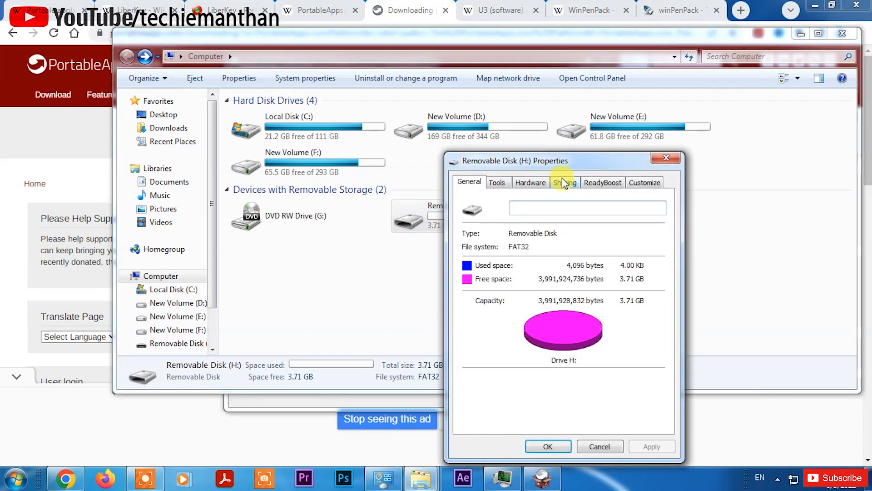
{"action": "left_click", "coordinate": [602, 446]}
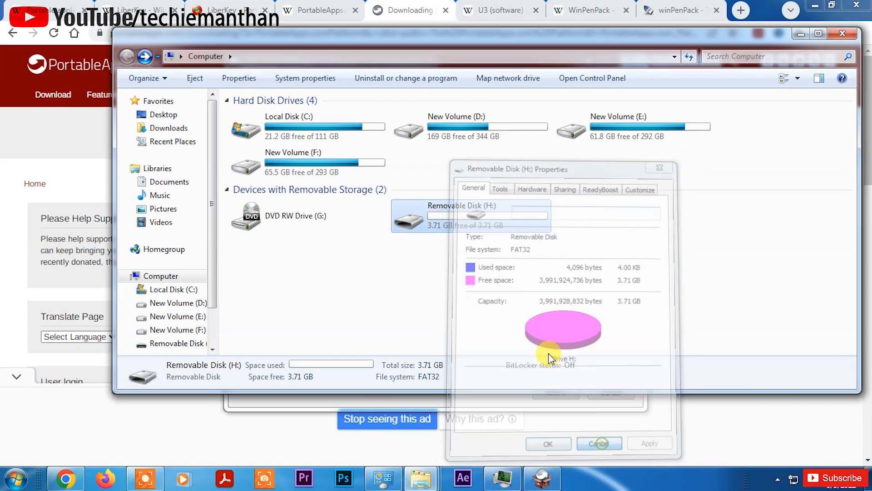
Quick-format Removable Disk (H:) as FAT32 with a 4096-byte allocation unit size and no volume label.
{"action": "right_click", "coordinate": [428, 213]}
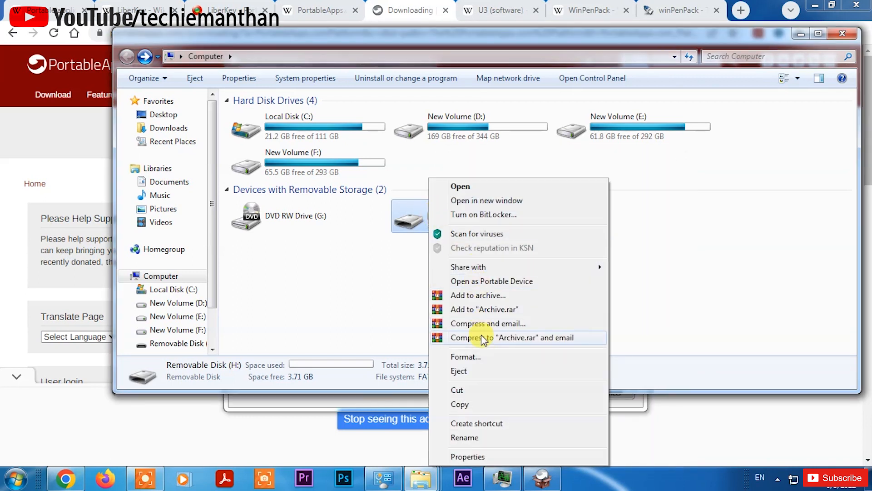
{"action": "left_click", "coordinate": [481, 361]}
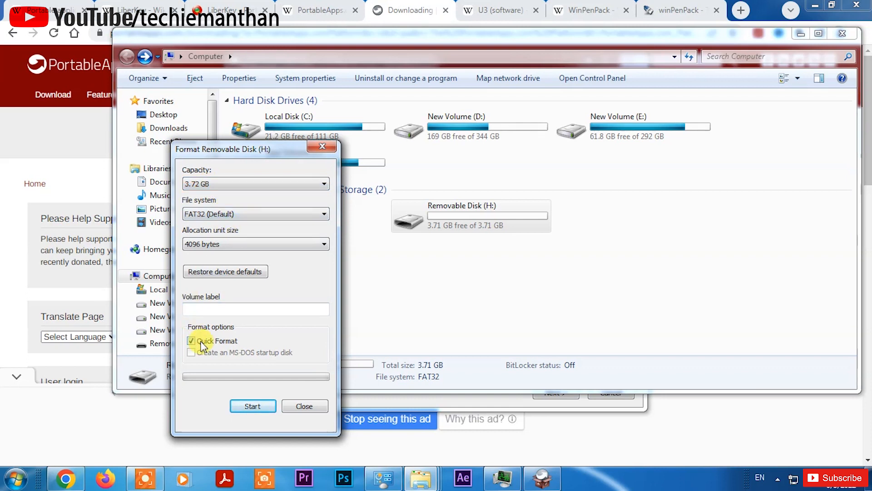
{"action": "left_click", "coordinate": [224, 309]}
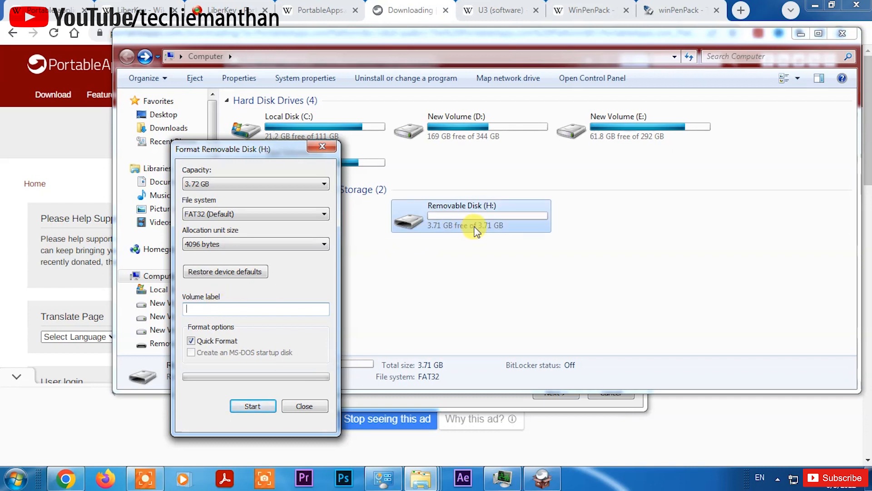
{"action": "left_click", "coordinate": [252, 406]}
{"action": "left_click", "coordinate": [461, 241]}
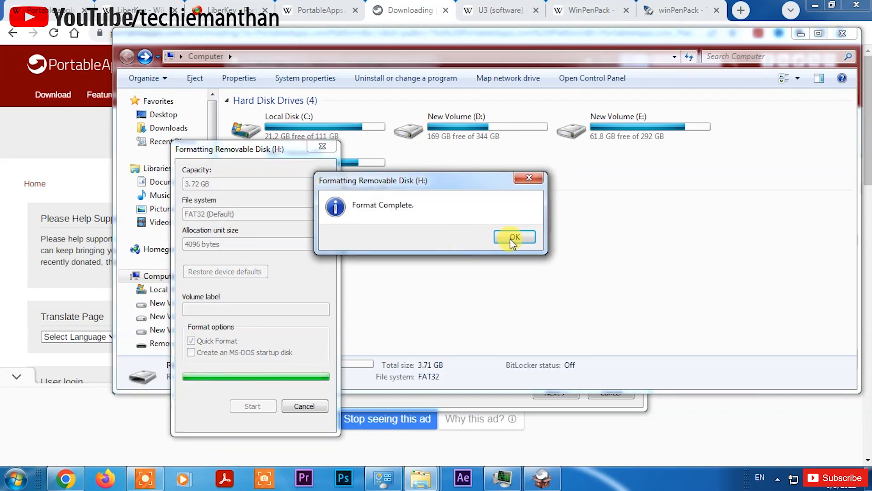
{"action": "left_click", "coordinate": [509, 237]}
{"action": "left_click", "coordinate": [303, 405]}
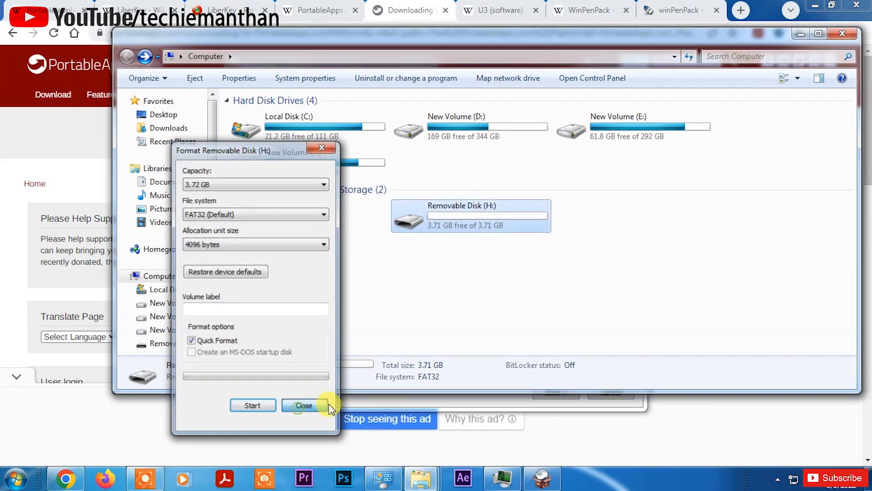
Return to the PortableApps.com installer, accept the license agreement, and choose a New Install to a portable device.
{"action": "left_click", "coordinate": [541, 483]}
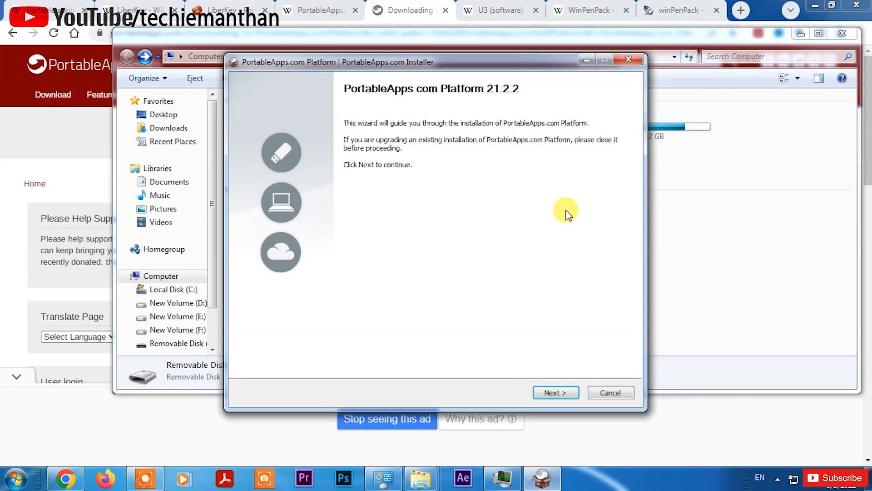
{"action": "left_click", "coordinate": [553, 394]}
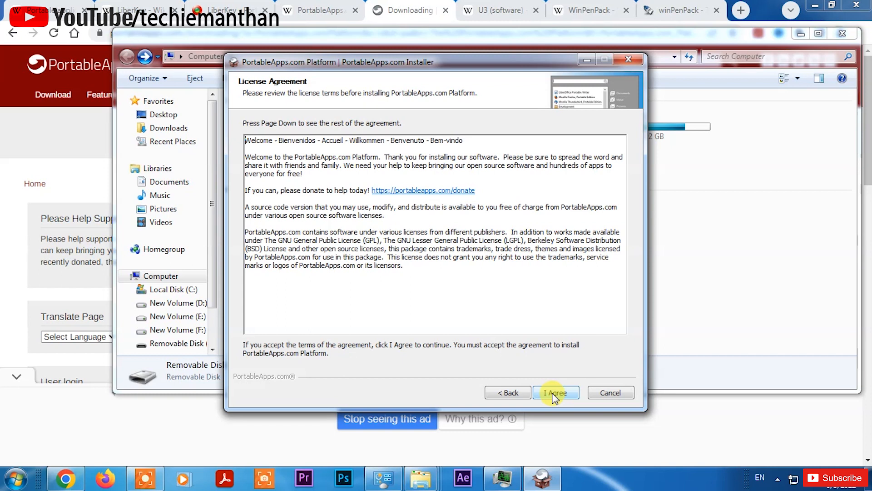
{"action": "left_click", "coordinate": [555, 393]}
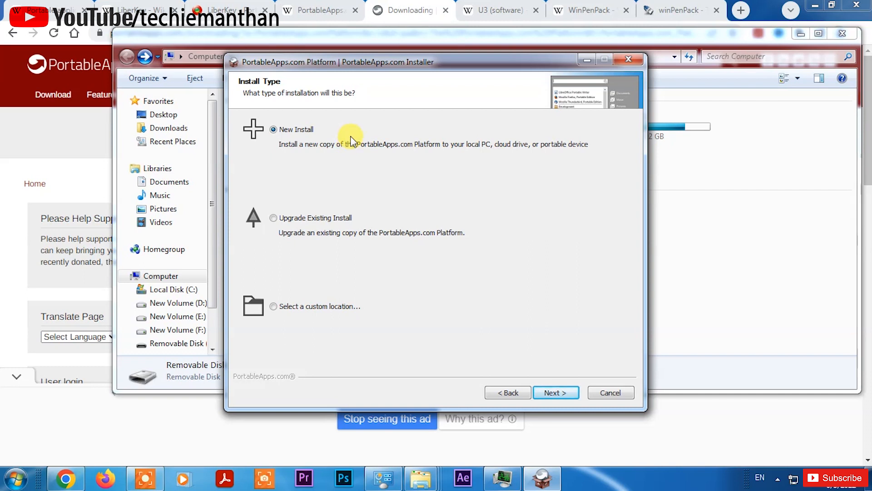
{"action": "left_click", "coordinate": [552, 393]}
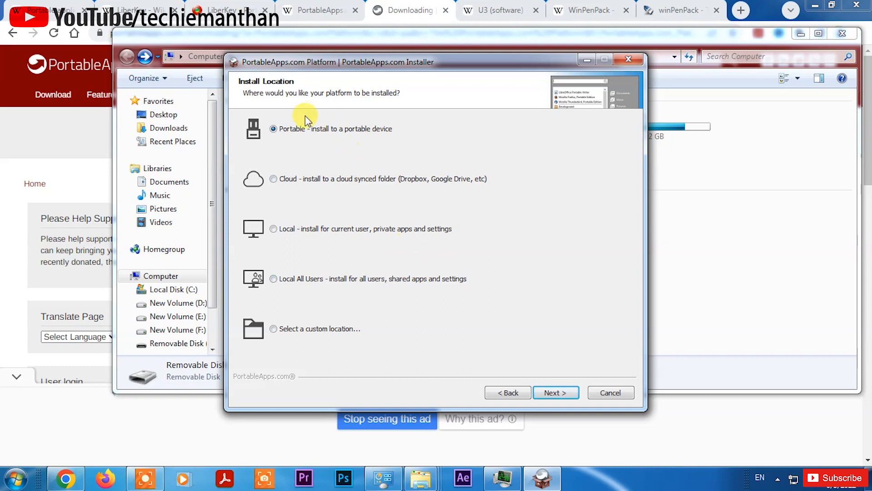
{"action": "left_click", "coordinate": [549, 392]}
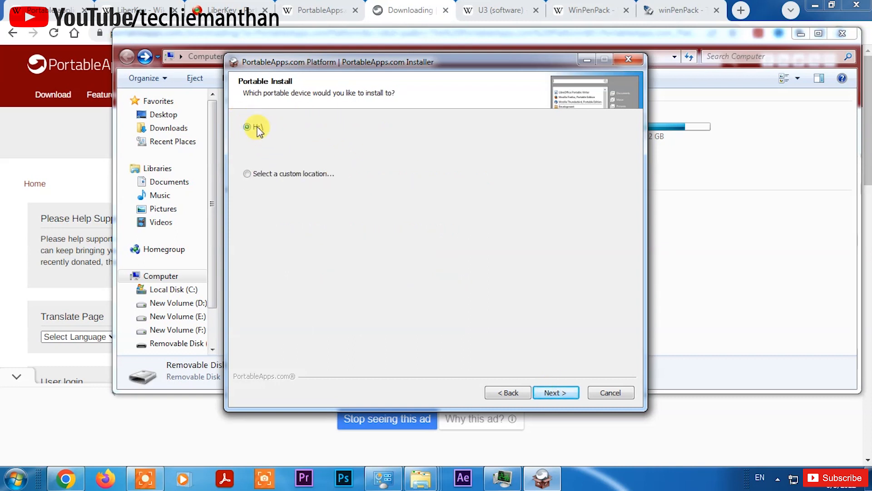
Check the drive letter of the removable disk in the Computer window, and return to the installer.
{"action": "left_click", "coordinate": [15, 478]}
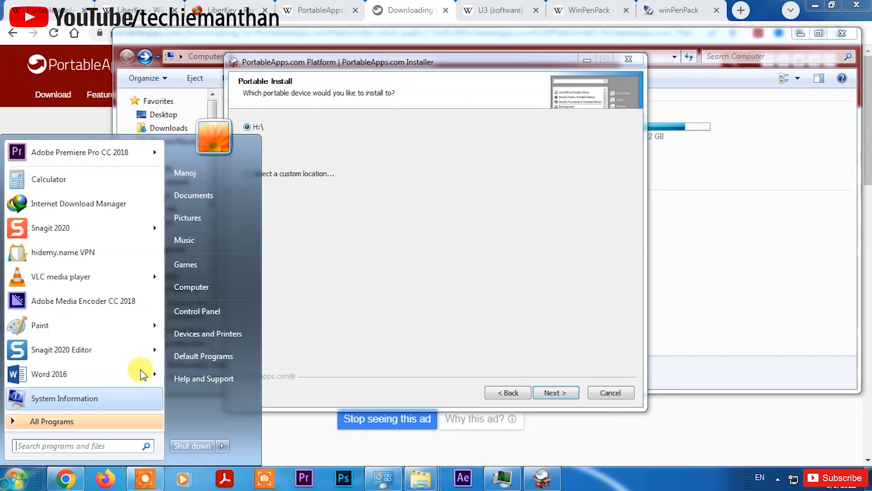
{"action": "left_click", "coordinate": [191, 287]}
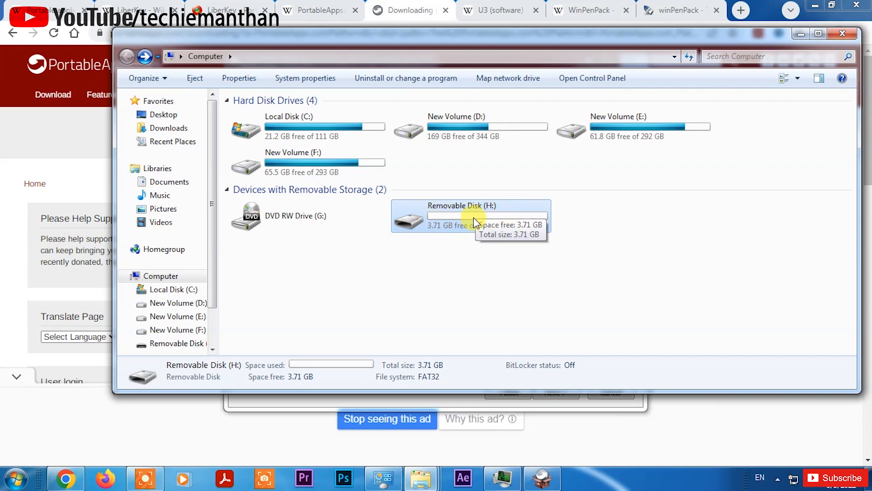
{"action": "left_click", "coordinate": [798, 34]}
Choose H:\ as the portable device to install to and proceed to the installation confirmation.
{"action": "left_click", "coordinate": [248, 174]}
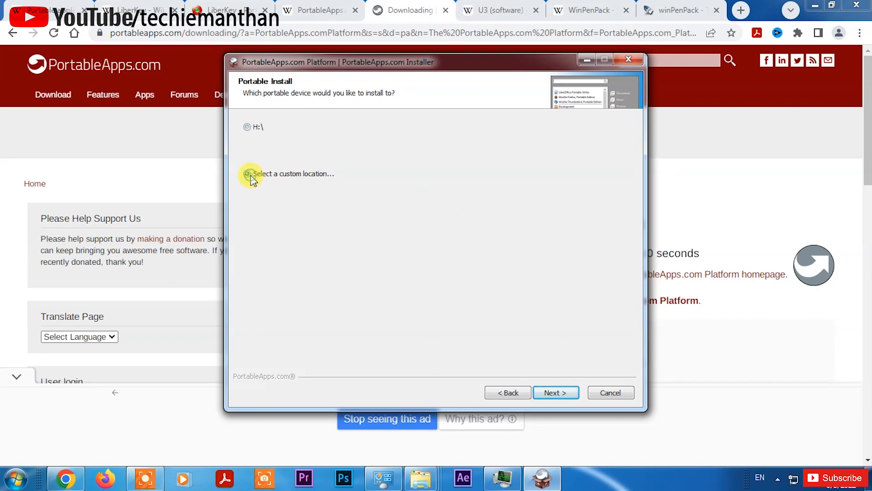
{"action": "left_click", "coordinate": [247, 128]}
{"action": "left_click", "coordinate": [569, 393]}
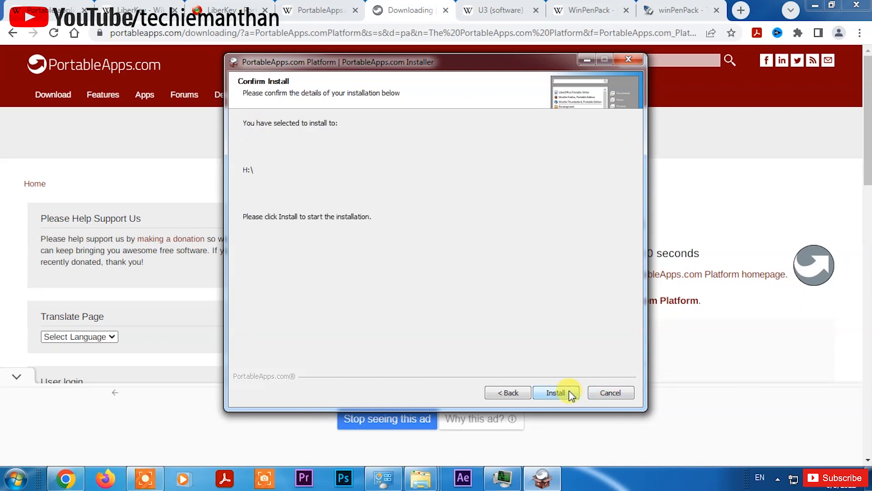
Install the PortableApps.com Platform to H:\ and finish the setup with Run PortableApps.com Platform turned off.
{"action": "left_click", "coordinate": [563, 393]}
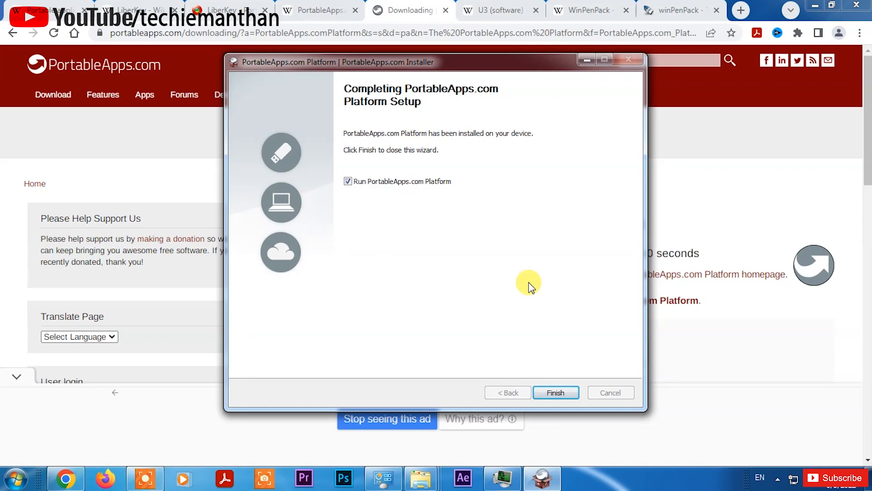
{"action": "left_click", "coordinate": [348, 181]}
{"action": "left_click", "coordinate": [567, 390]}
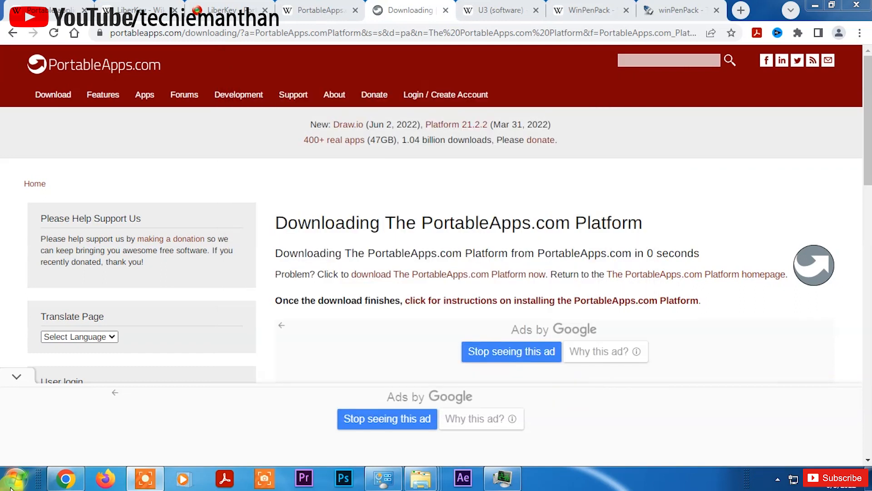
Open Removable Disk (H:) in the Computer window and examine the contents of its Documents and PortableApps folders.
{"action": "left_click", "coordinate": [11, 485]}
{"action": "left_click", "coordinate": [195, 284]}
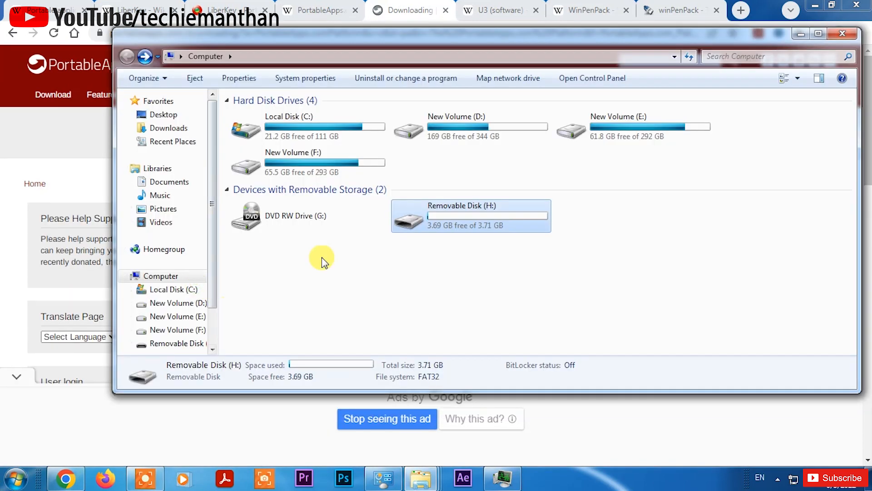
{"action": "double_click", "coordinate": [476, 223]}
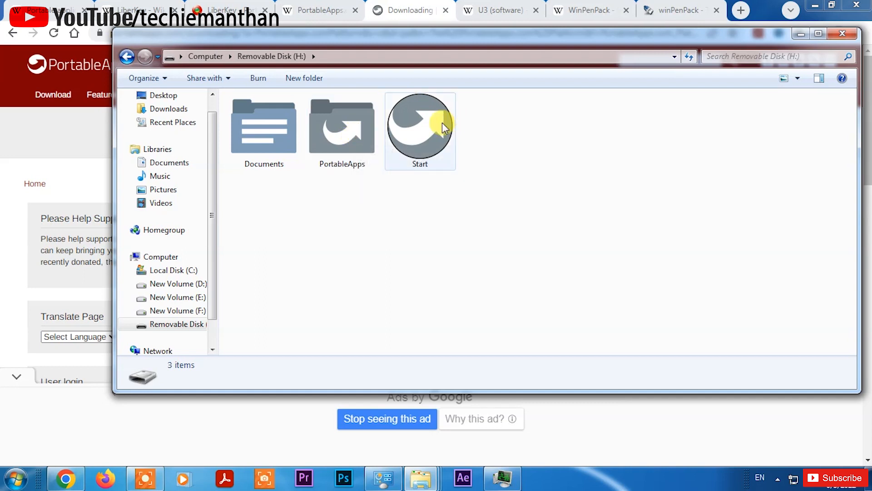
{"action": "left_click", "coordinate": [267, 142]}
{"action": "double_click", "coordinate": [267, 141]}
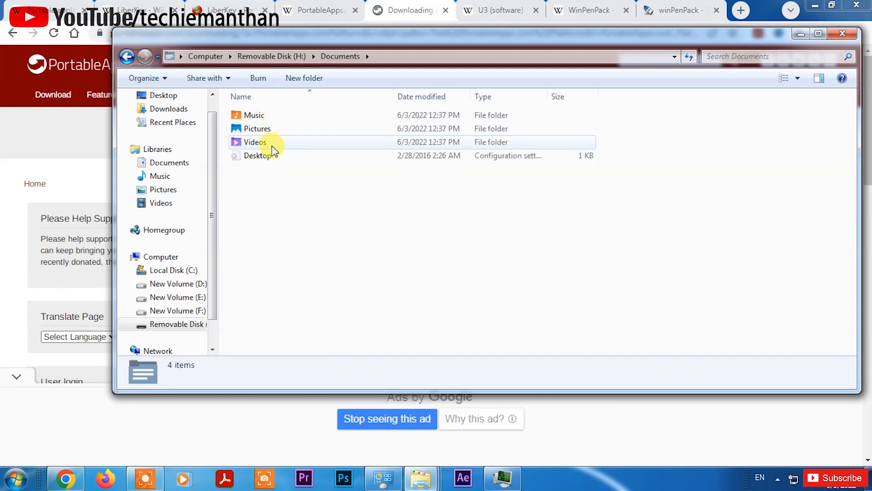
{"action": "left_click", "coordinate": [131, 59]}
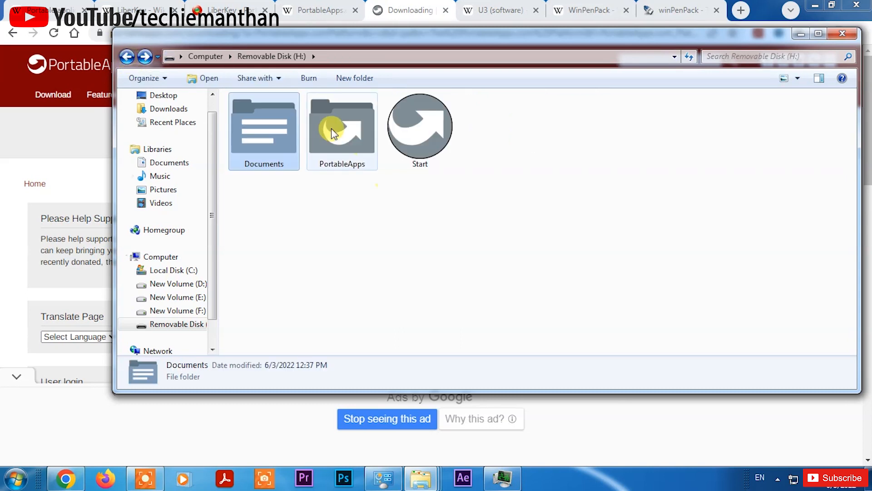
{"action": "double_click", "coordinate": [331, 128]}
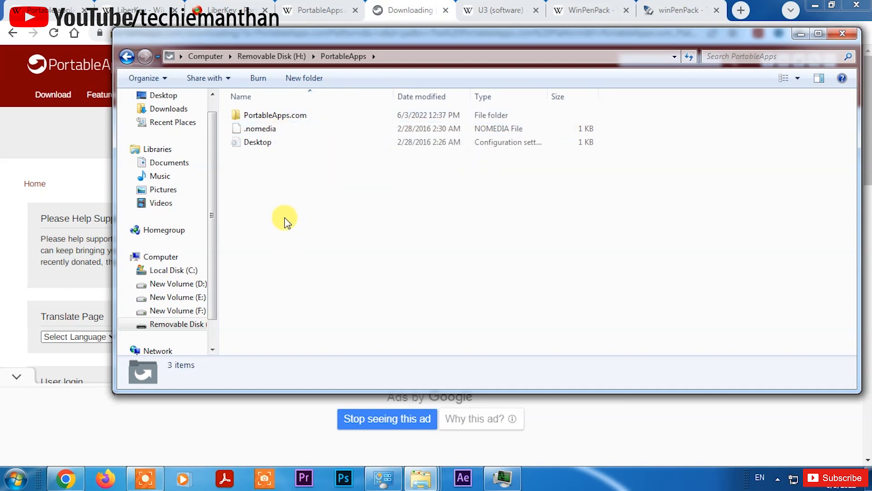
{"action": "left_click", "coordinate": [127, 59]}
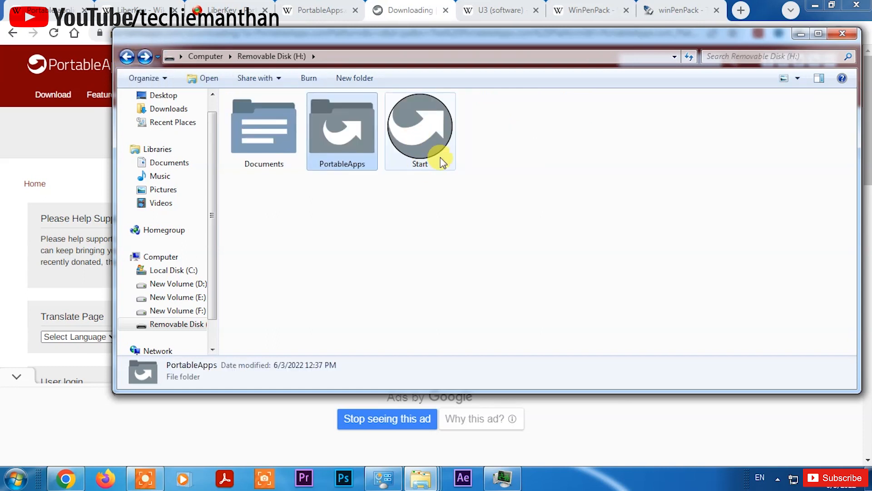
Launch the Start application from the root of Removable Disk (H:) and close the What's New information.
{"action": "double_click", "coordinate": [419, 134]}
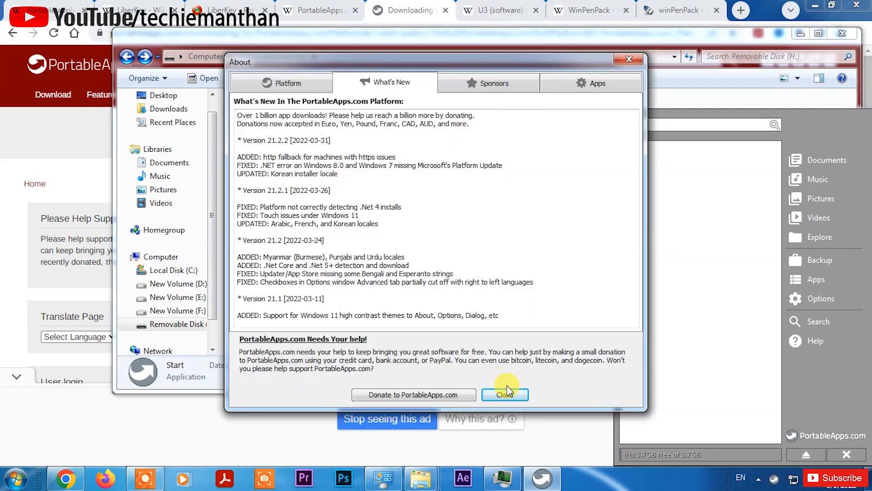
{"action": "left_click", "coordinate": [504, 393]}
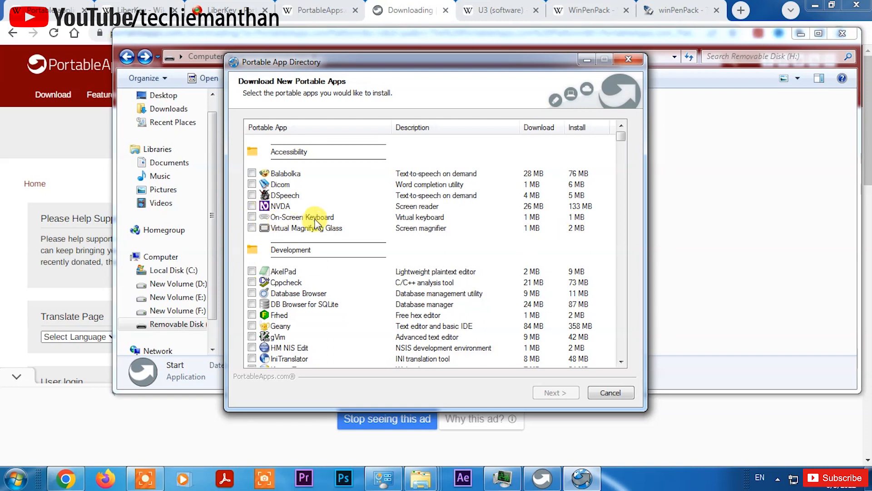
Examine the portable apps offered for download, from the Accessibility category through to the browsers in the Internet category.
{"action": "scroll", "coordinate": [327, 246], "scroll_direction": "down", "scroll_amount": 5}
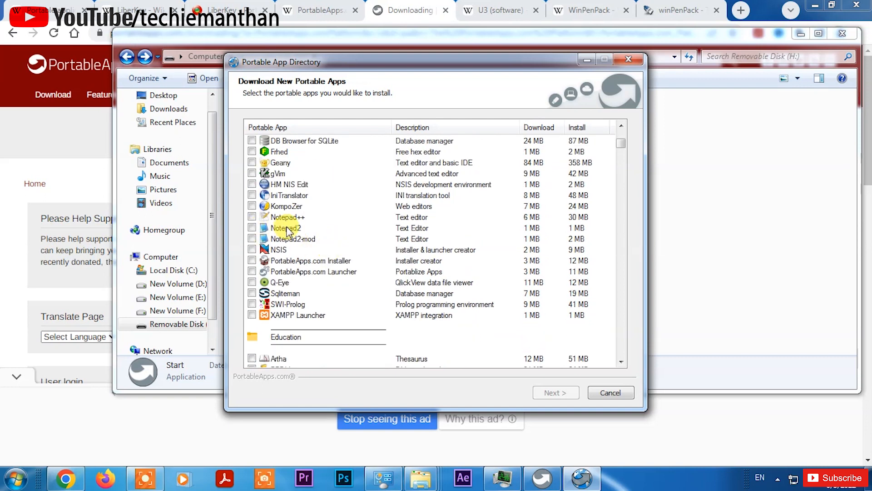
{"action": "scroll", "coordinate": [323, 239], "scroll_direction": "down", "scroll_amount": 7}
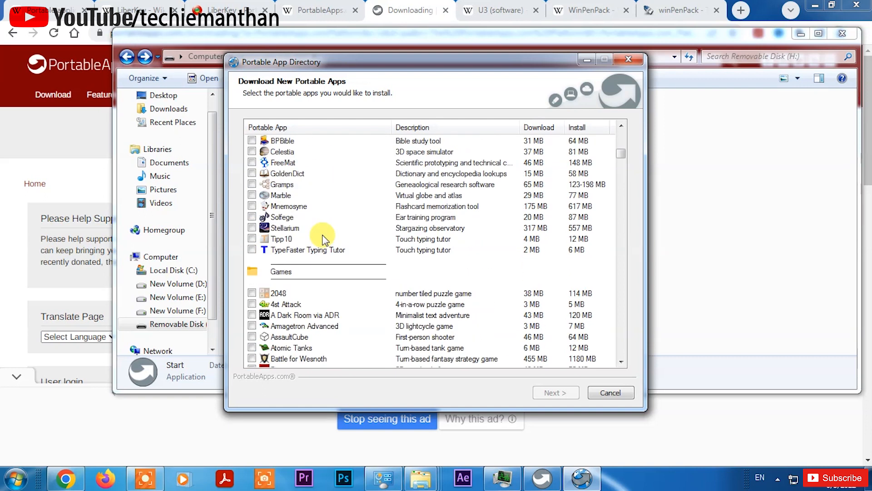
{"action": "scroll", "coordinate": [323, 238], "scroll_direction": "down", "scroll_amount": 2}
{"action": "scroll", "coordinate": [324, 238], "scroll_direction": "down", "scroll_amount": 6}
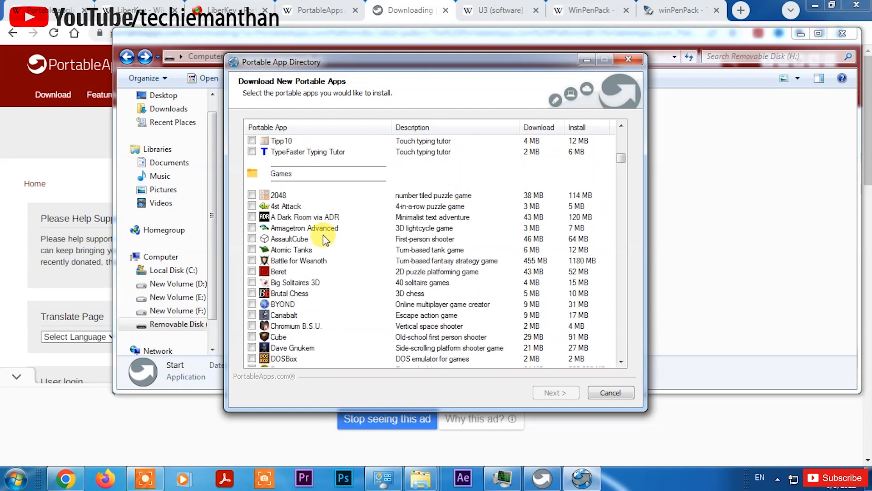
{"action": "scroll", "coordinate": [310, 230], "scroll_direction": "down", "scroll_amount": 20}
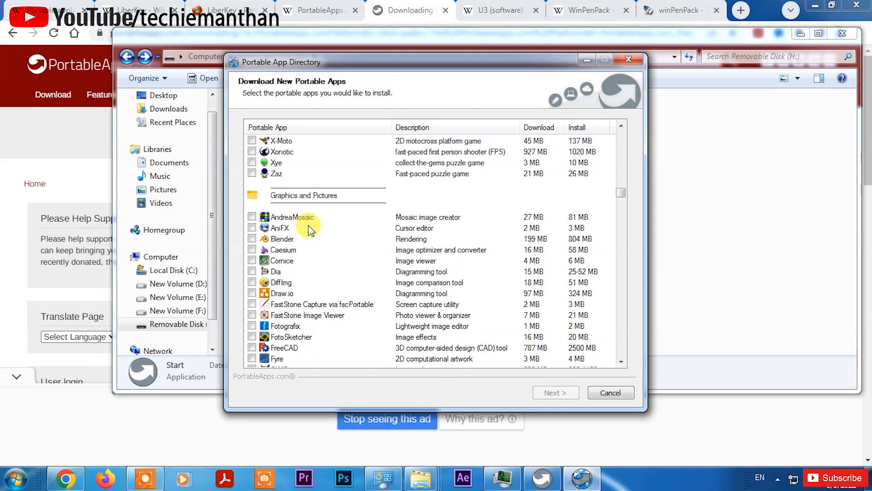
{"action": "scroll", "coordinate": [310, 230], "scroll_direction": "down", "scroll_amount": 12}
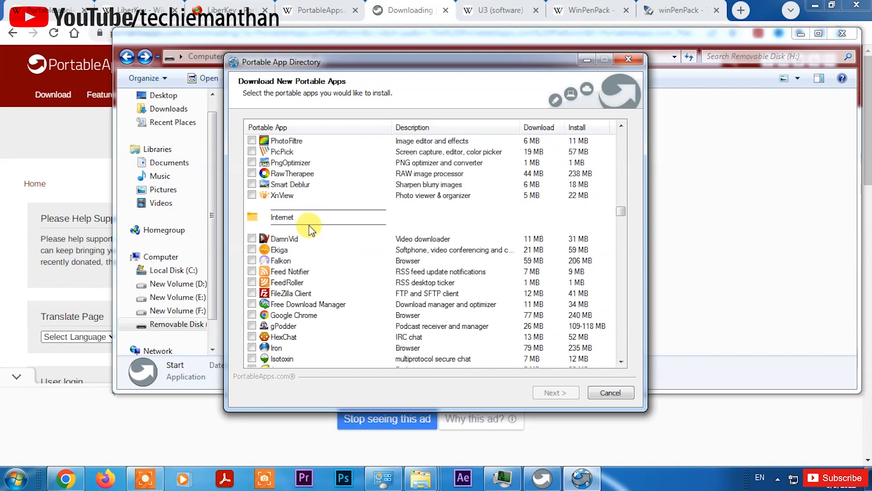
{"action": "scroll", "coordinate": [312, 273], "scroll_direction": "down", "scroll_amount": 2}
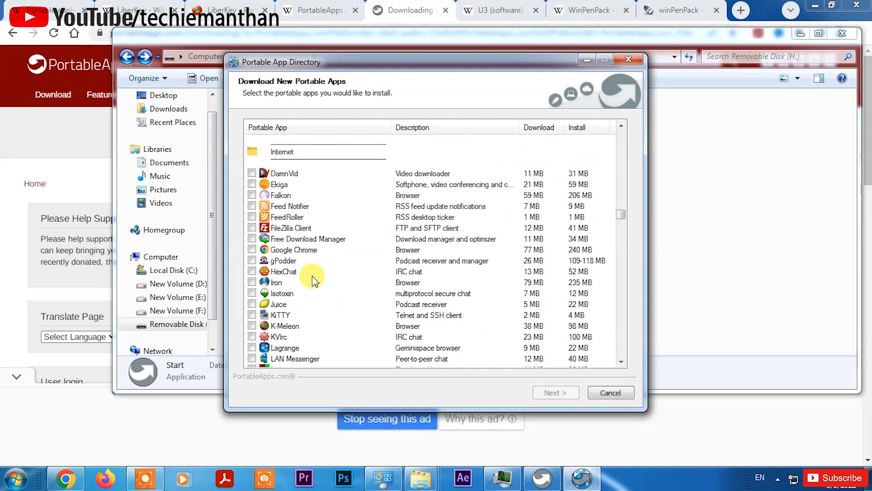
{"action": "scroll", "coordinate": [312, 276], "scroll_direction": "down", "scroll_amount": 2}
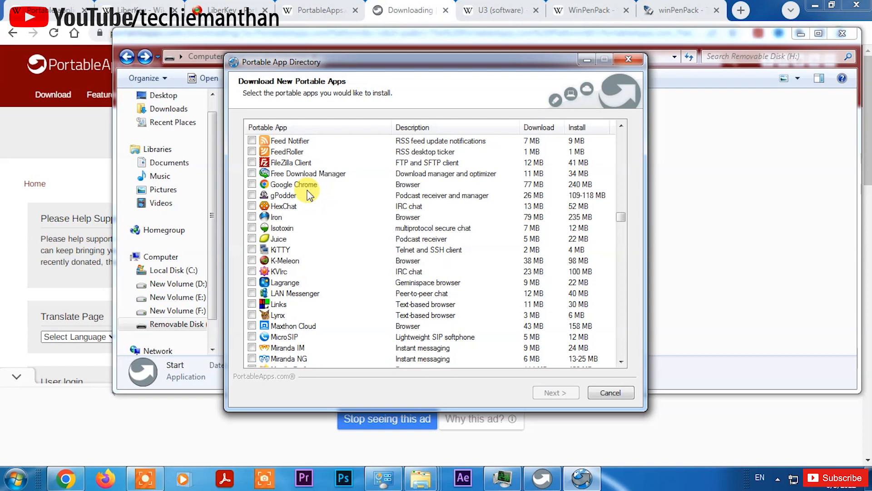
{"action": "left_click", "coordinate": [253, 185]}
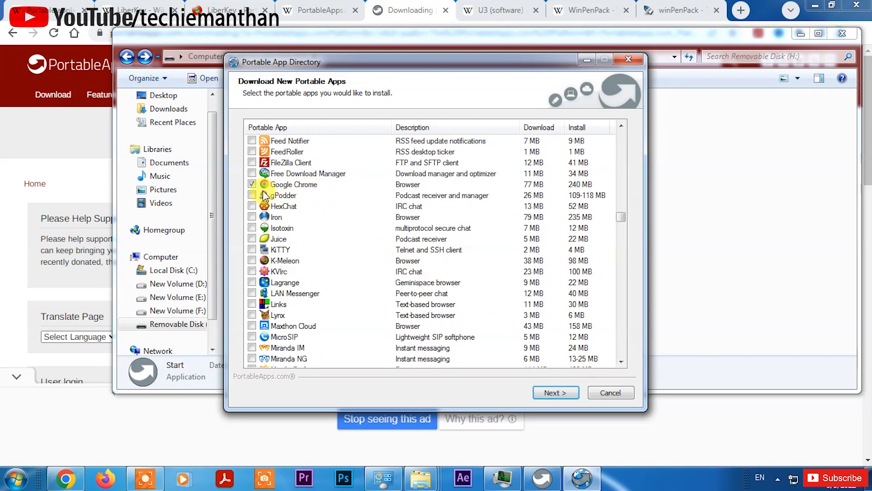
{"action": "scroll", "coordinate": [267, 346], "scroll_direction": "down", "scroll_amount": 3}
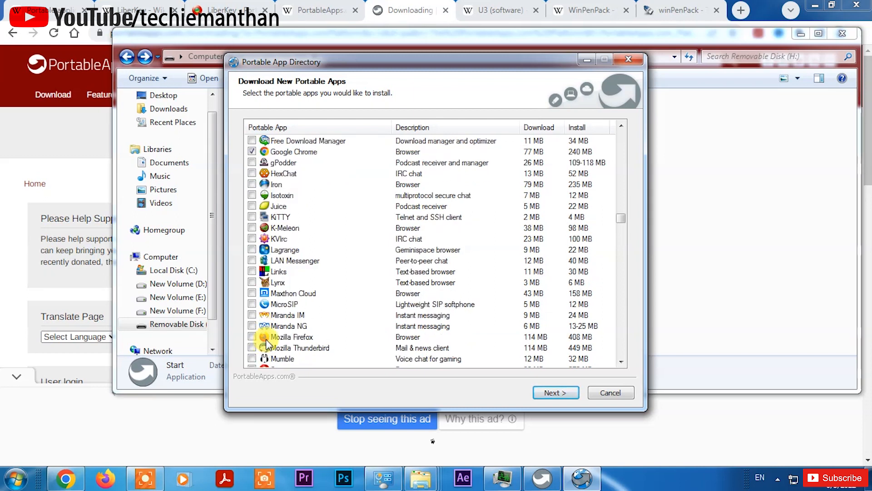
{"action": "scroll", "coordinate": [270, 336], "scroll_direction": "up", "scroll_amount": 3}
{"action": "left_click", "coordinate": [252, 185]}
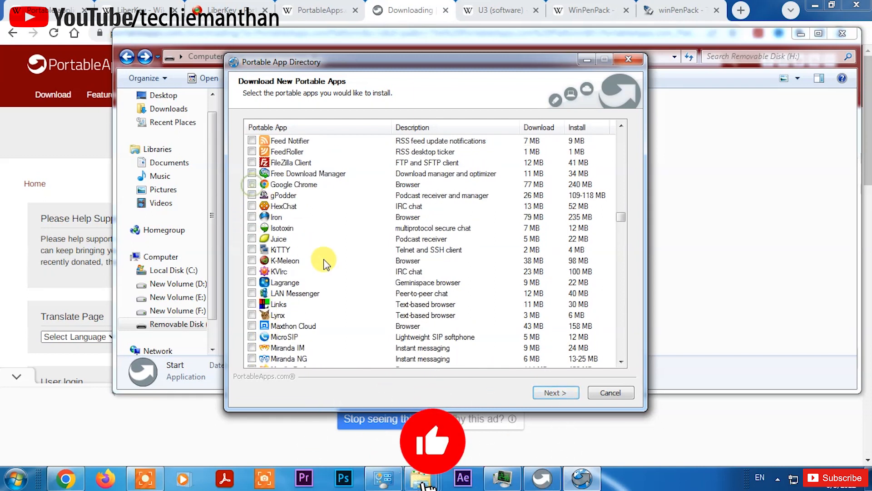
Examine the remaining Internet apps and the Music and Video, office, Security and Utilities apps in the download list.
{"action": "scroll", "coordinate": [334, 263], "scroll_direction": "down", "scroll_amount": 6}
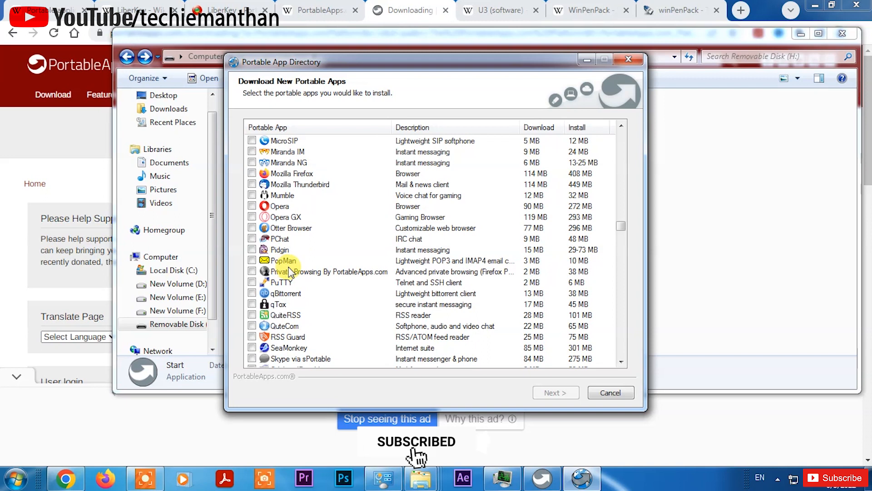
{"action": "scroll", "coordinate": [295, 271], "scroll_direction": "down", "scroll_amount": 4}
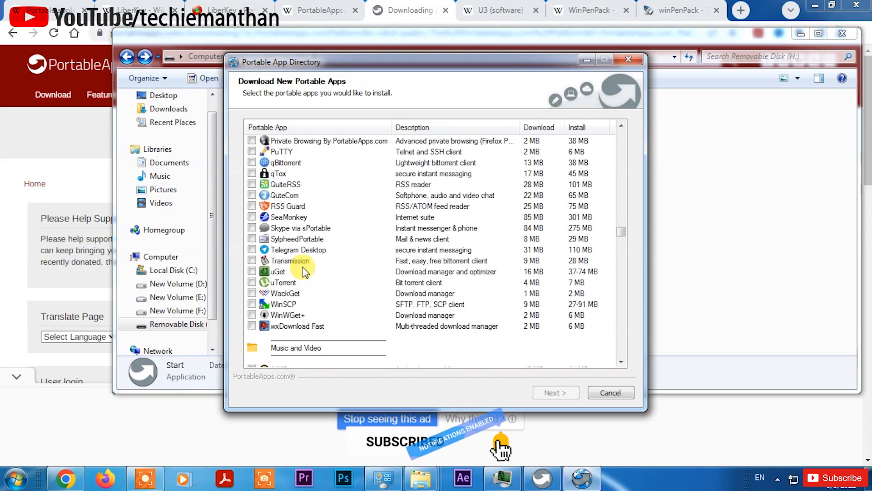
{"action": "scroll", "coordinate": [303, 271], "scroll_direction": "down", "scroll_amount": 4}
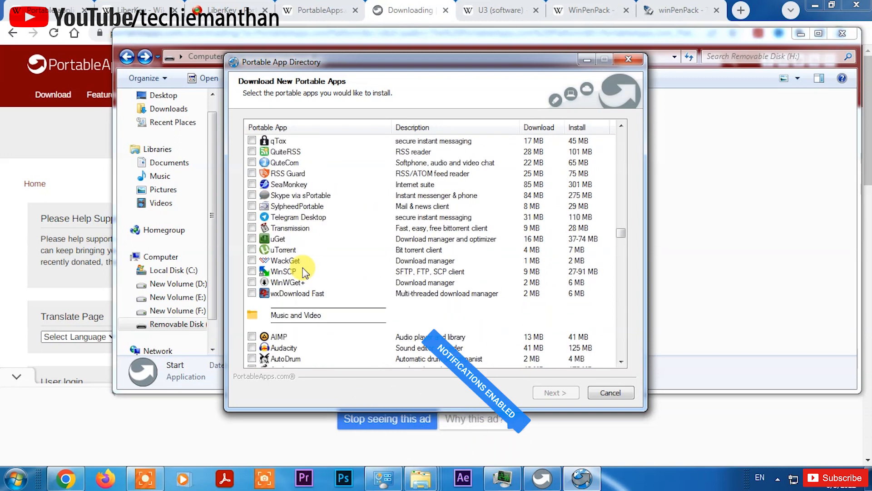
{"action": "scroll", "coordinate": [303, 270], "scroll_direction": "down", "scroll_amount": 12}
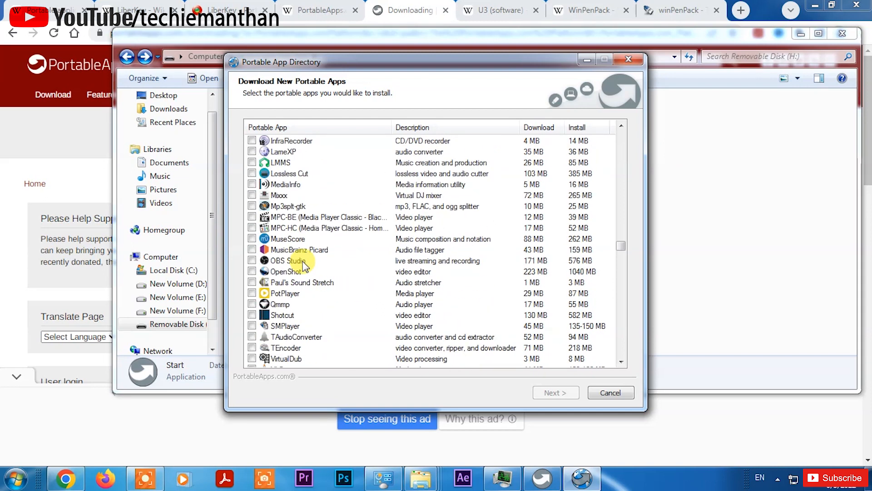
{"action": "scroll", "coordinate": [303, 266], "scroll_direction": "down", "scroll_amount": 5}
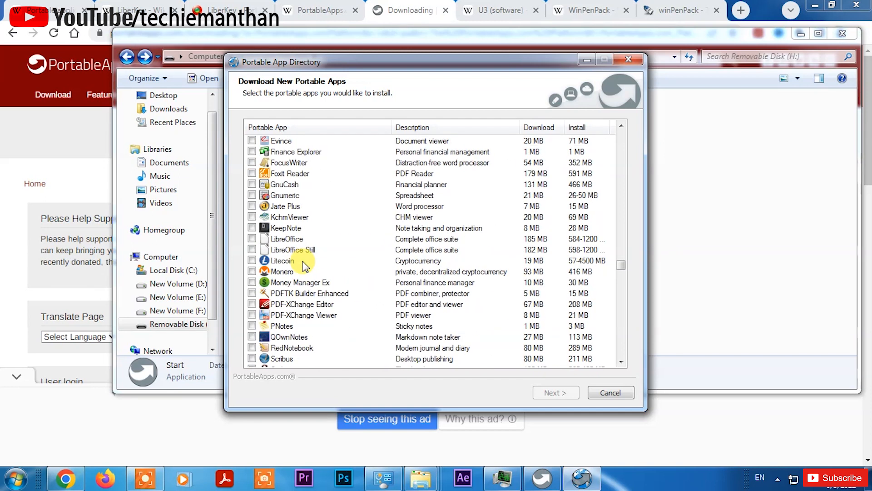
{"action": "scroll", "coordinate": [304, 266], "scroll_direction": "down", "scroll_amount": 8}
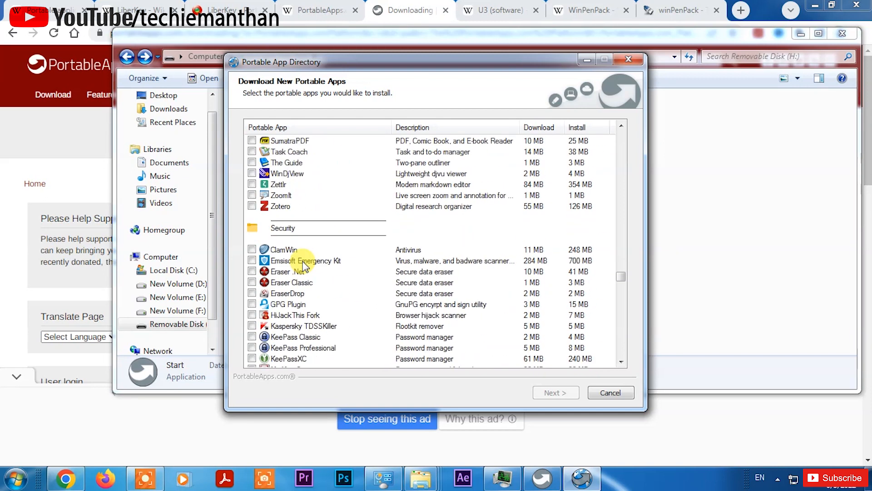
{"action": "scroll", "coordinate": [304, 265], "scroll_direction": "down", "scroll_amount": 3}
{"action": "scroll", "coordinate": [303, 263], "scroll_direction": "down", "scroll_amount": 7}
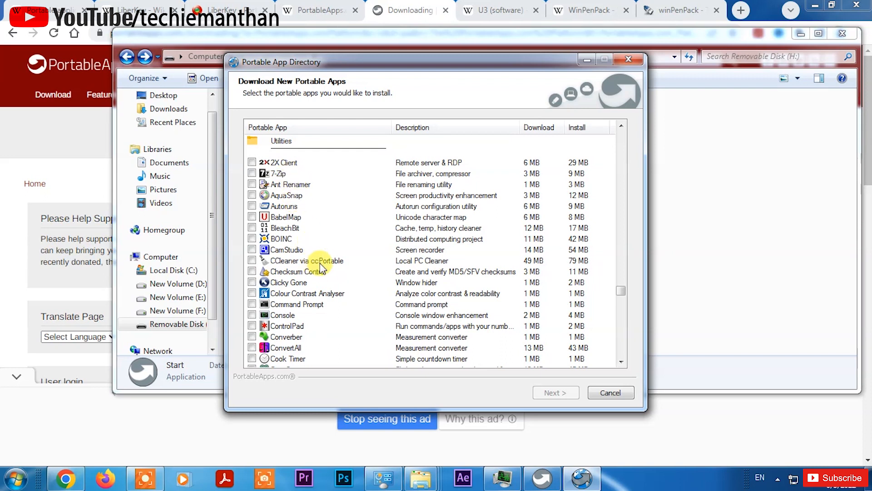
{"action": "scroll", "coordinate": [320, 268], "scroll_direction": "down", "scroll_amount": 15}
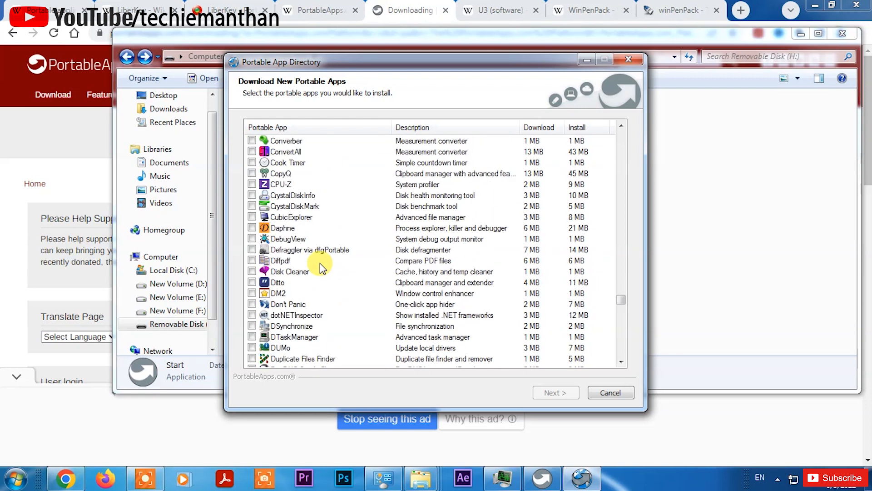
{"action": "scroll", "coordinate": [321, 268], "scroll_direction": "down", "scroll_amount": 5}
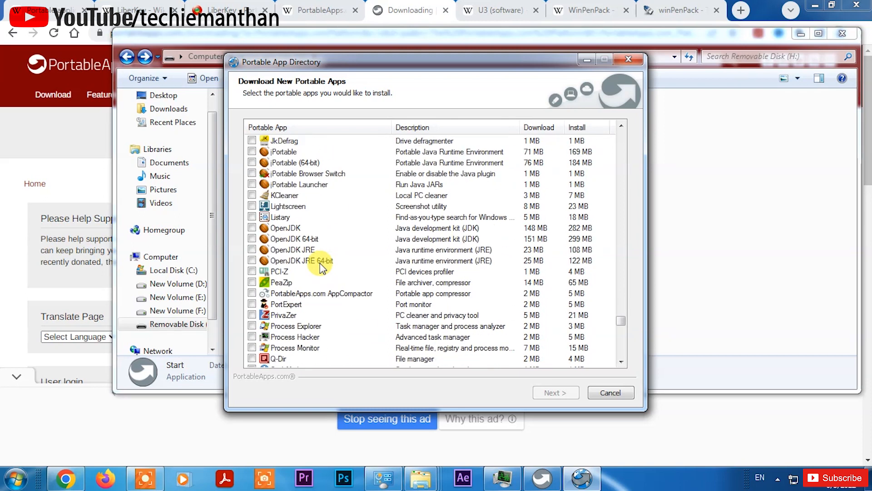
Select CPU-Z among the Utilities apps, download and install it with its license agreement accepted, and finish the app installation.
{"action": "scroll", "coordinate": [320, 268], "scroll_direction": "up", "scroll_amount": 12}
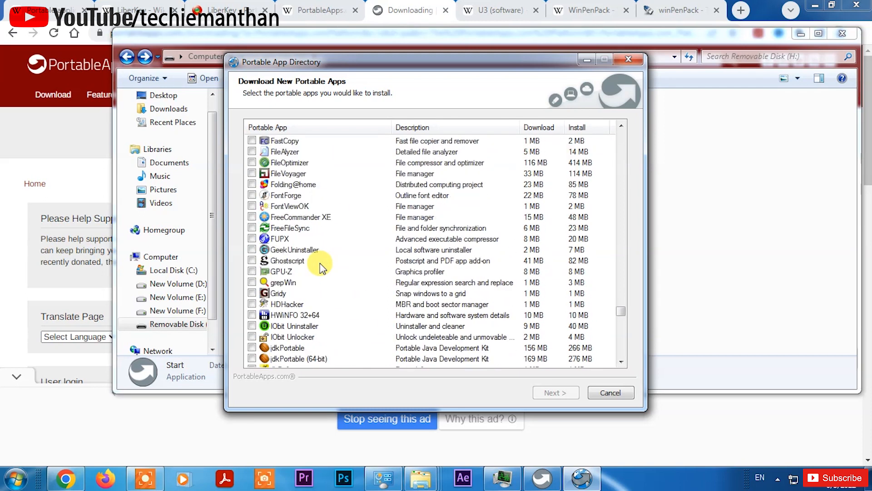
{"action": "scroll", "coordinate": [321, 268], "scroll_direction": "up", "scroll_amount": 4}
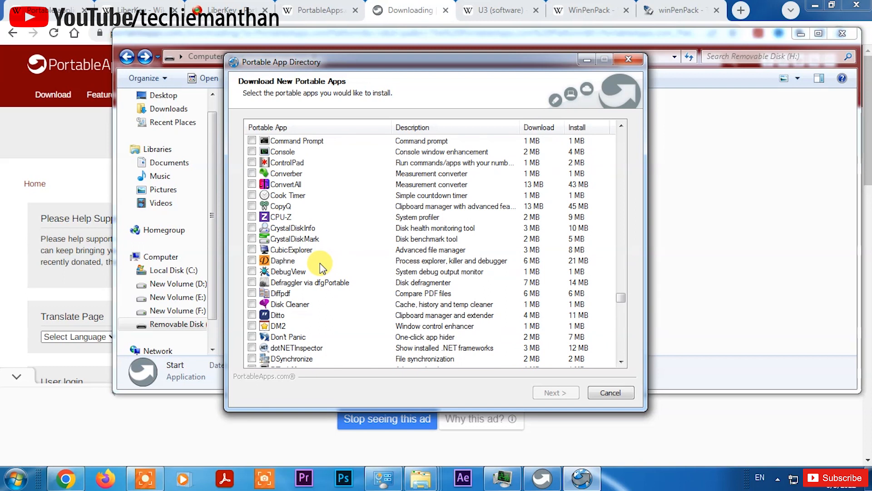
{"action": "left_click", "coordinate": [251, 217]}
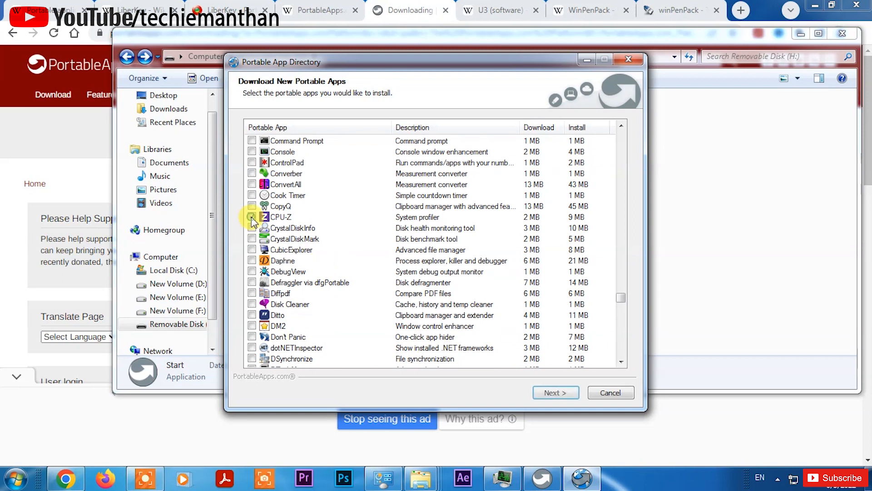
{"action": "left_click", "coordinate": [549, 392]}
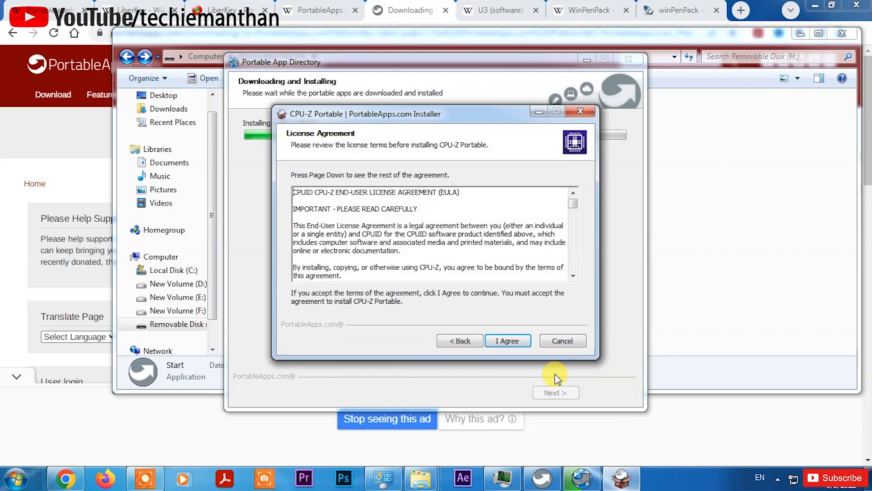
{"action": "left_click", "coordinate": [516, 339]}
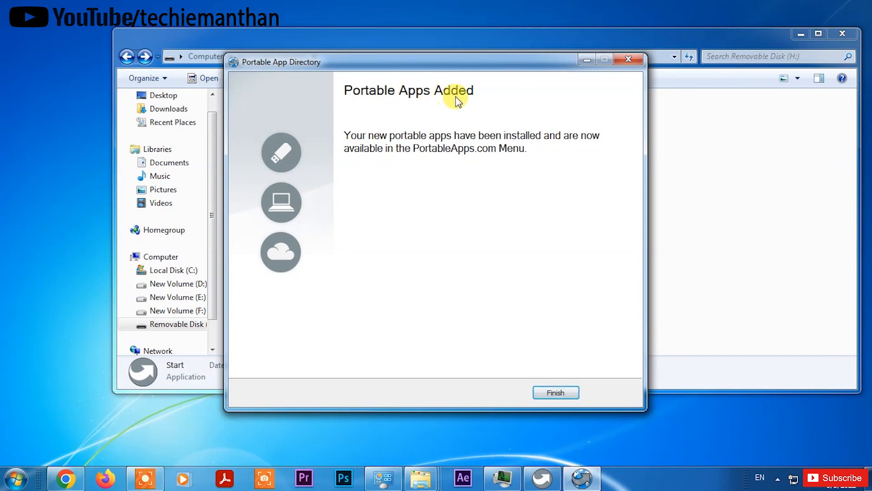
{"action": "left_click", "coordinate": [550, 391]}
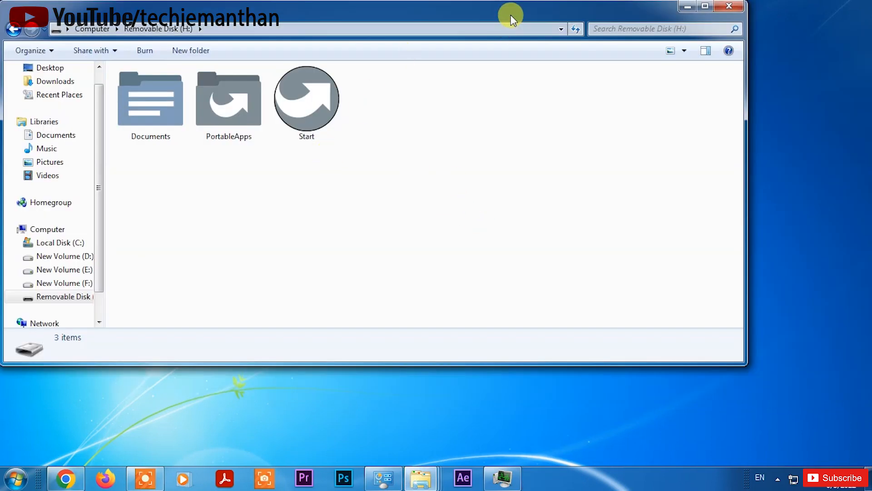
Launch Start from the root of Removable Disk (H:) and run CPU-Z from the Utilities category.
{"action": "left_click_drag", "start_coordinate": [510, 15], "coordinate": [598, 38]}
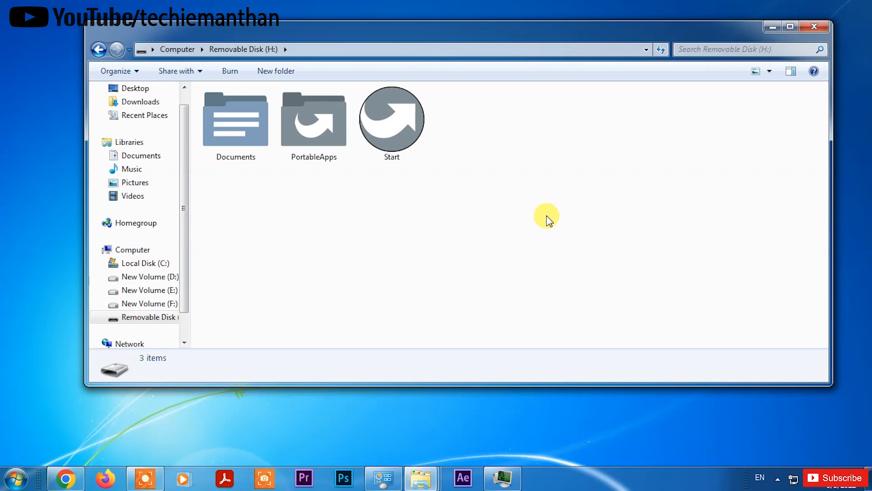
{"action": "double_click", "coordinate": [397, 133]}
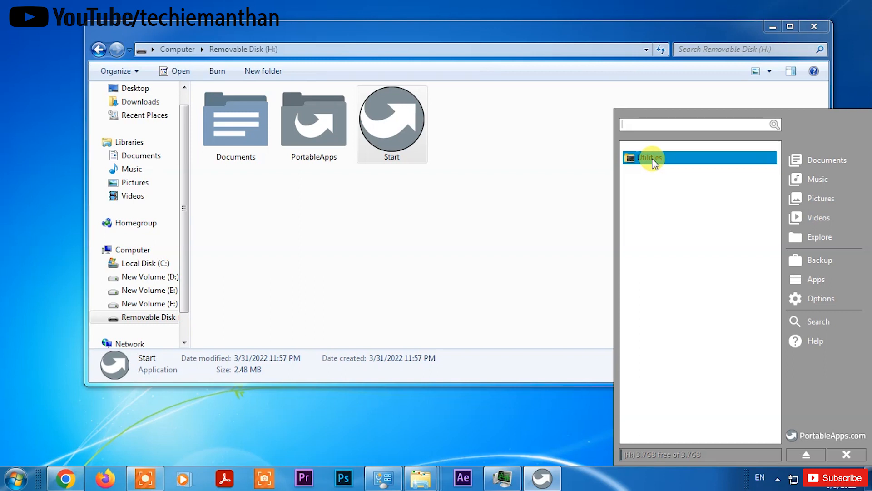
{"action": "left_click", "coordinate": [653, 163]}
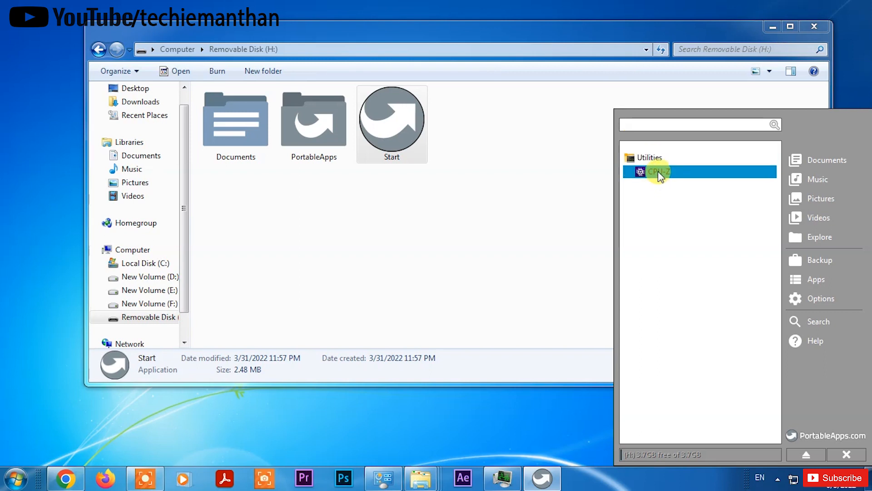
{"action": "left_click", "coordinate": [659, 173]}
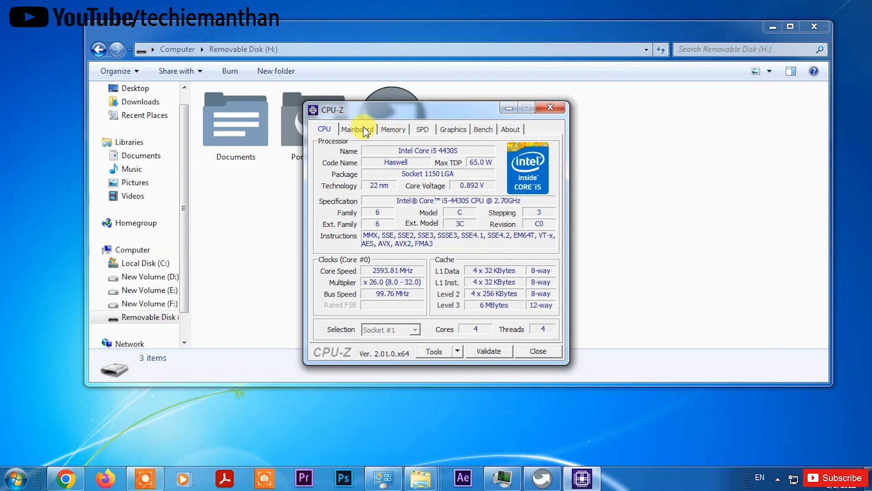
Examine the mainboard, memory, SPD, graphics and processor details in CPU-Z and close it.
{"action": "left_click", "coordinate": [359, 130]}
{"action": "left_click", "coordinate": [404, 129]}
{"action": "left_click", "coordinate": [422, 129]}
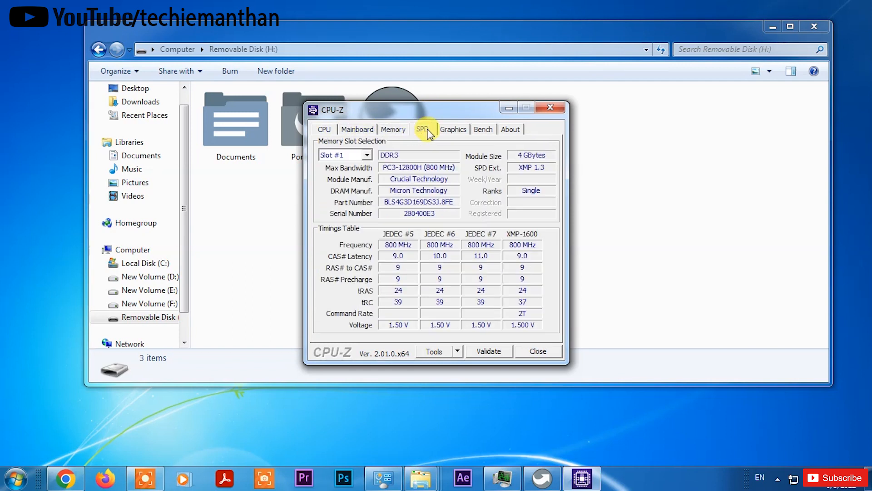
{"action": "left_click", "coordinate": [457, 131]}
{"action": "left_click", "coordinate": [322, 130]}
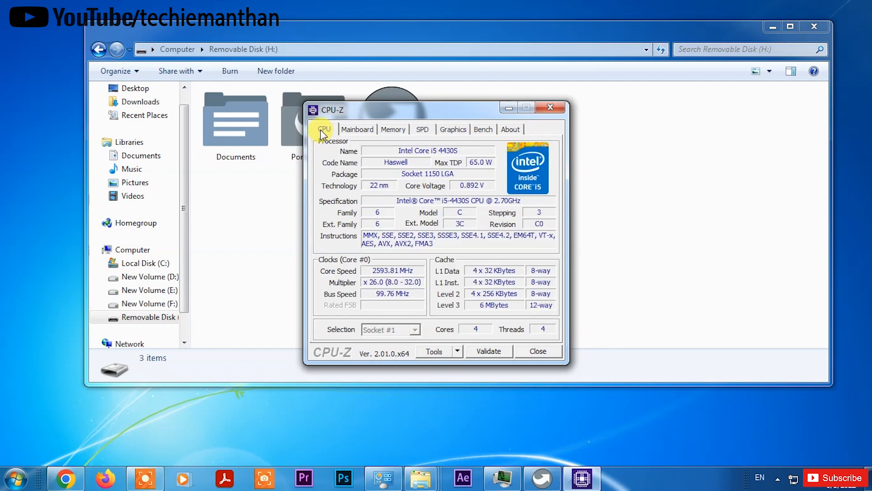
{"action": "left_click", "coordinate": [551, 108]}
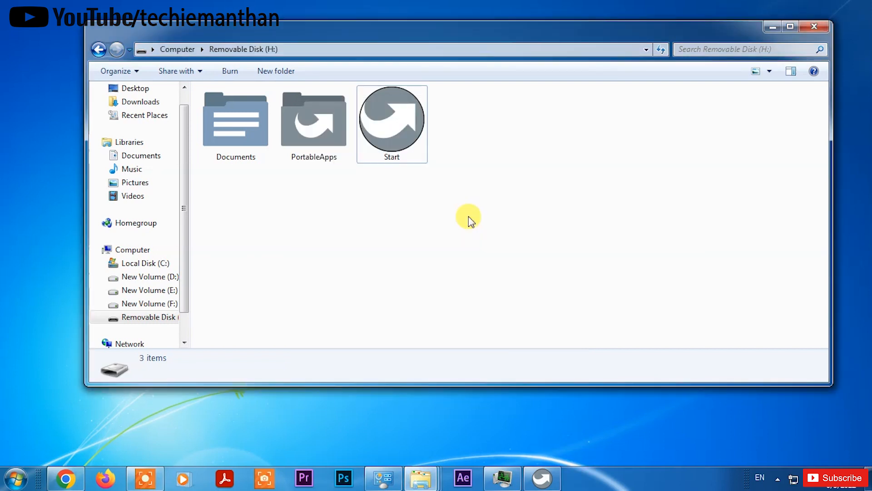
View the contents of the Documents folder on Removable Disk (H:) and return to the drive's root.
{"action": "double_click", "coordinate": [229, 140]}
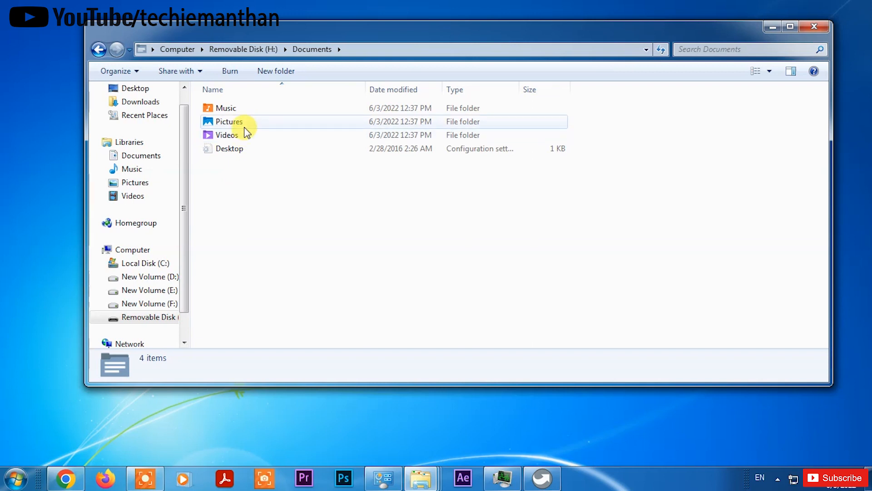
{"action": "left_click", "coordinate": [98, 49]}
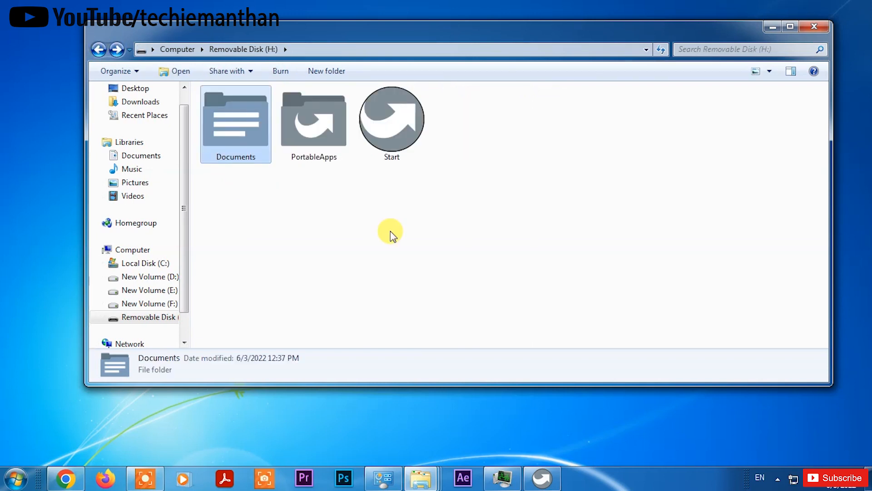
{"action": "left_click", "coordinate": [391, 231]}
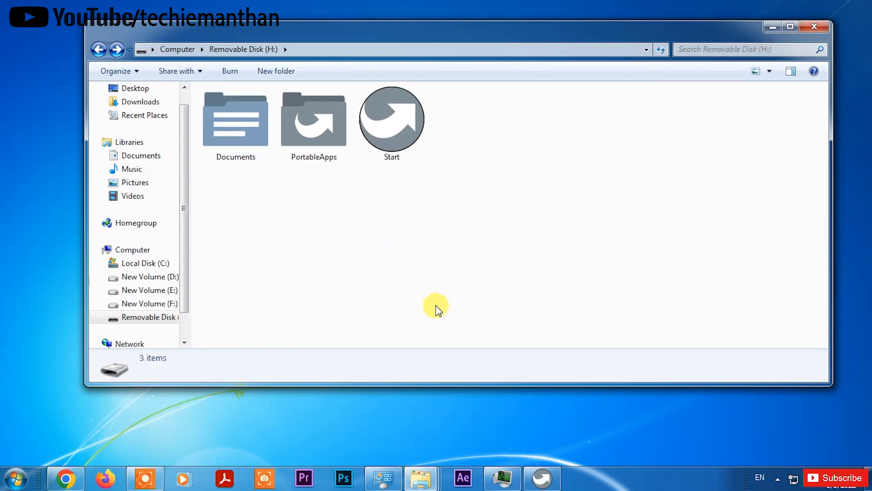
Copy the vlc-3.0.17.4-win64 installer from the Programs folder in Downloads to the root of Removable Disk (H:).
{"action": "left_click", "coordinate": [7, 478]}
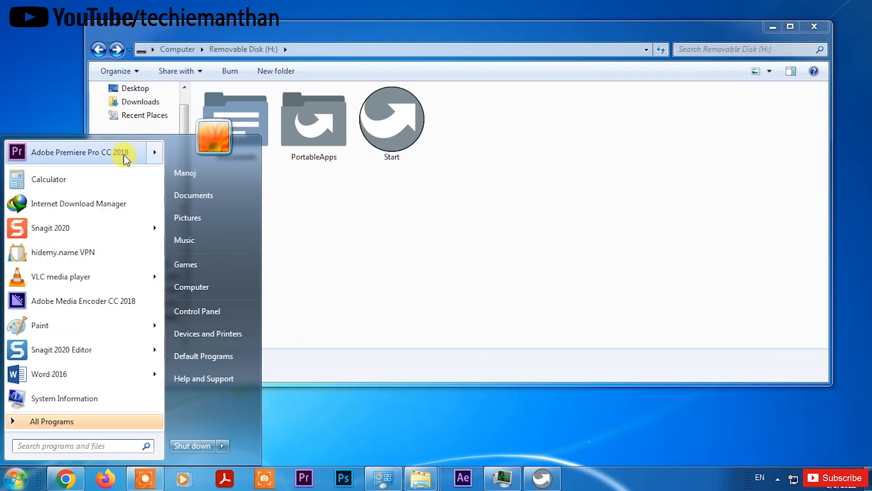
{"action": "left_click", "coordinate": [199, 175]}
{"action": "double_click", "coordinate": [529, 132]}
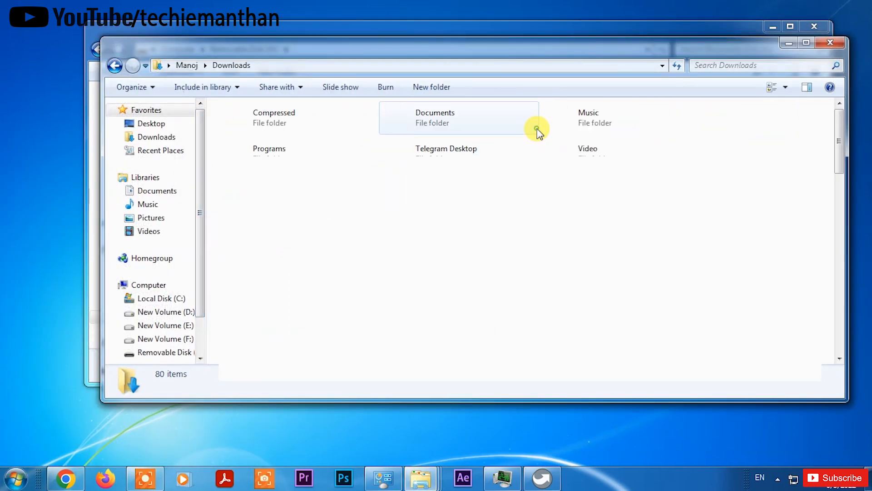
{"action": "double_click", "coordinate": [290, 154]}
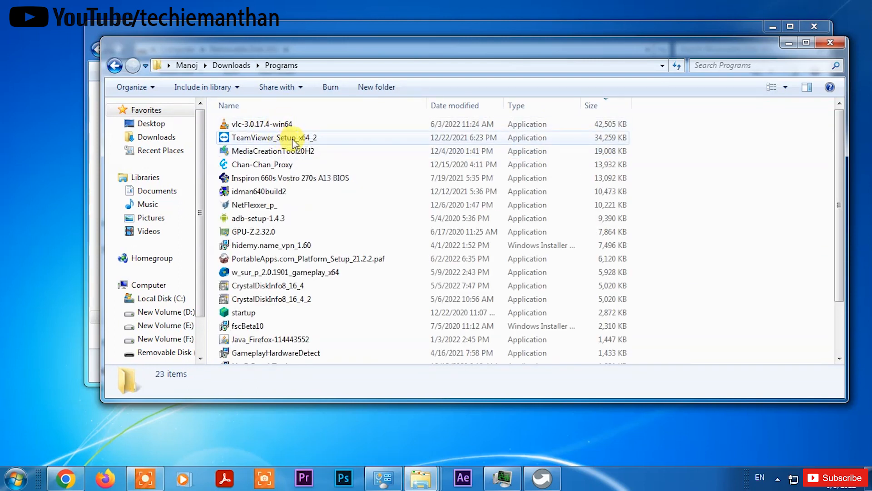
{"action": "right_click", "coordinate": [264, 122]}
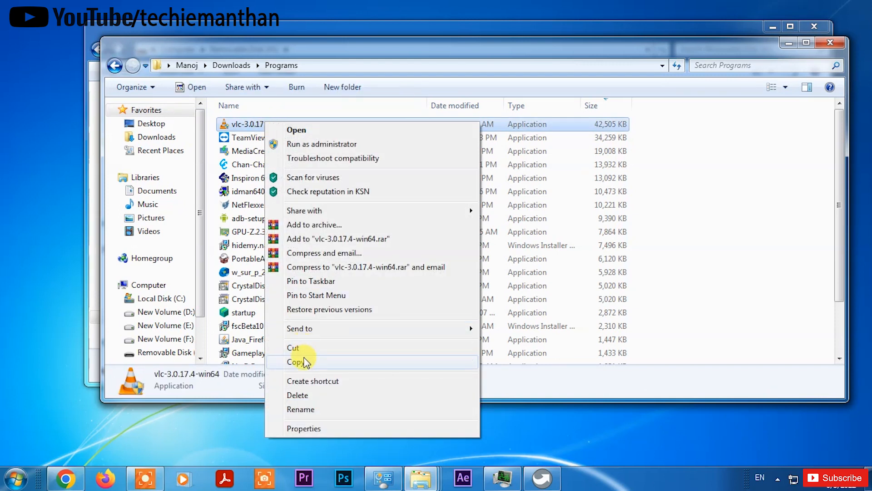
{"action": "left_click", "coordinate": [300, 361]}
{"action": "left_click", "coordinate": [789, 43]}
{"action": "right_click", "coordinate": [534, 218]}
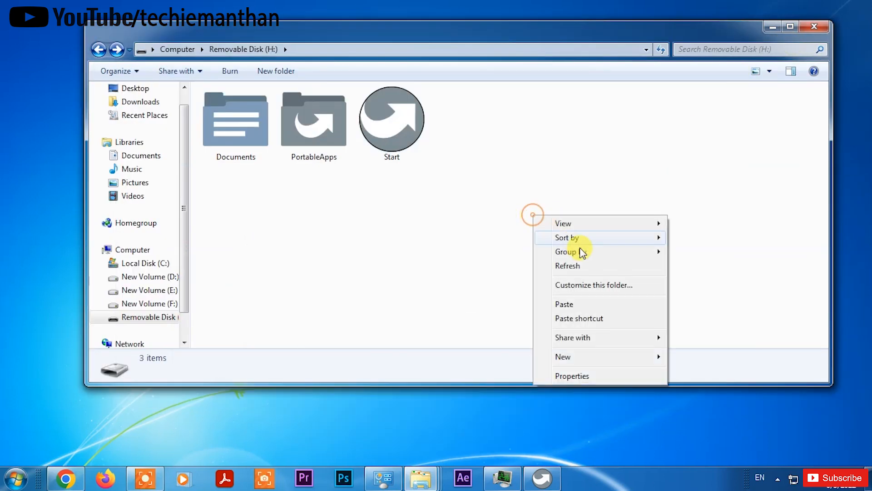
{"action": "left_click", "coordinate": [573, 306]}
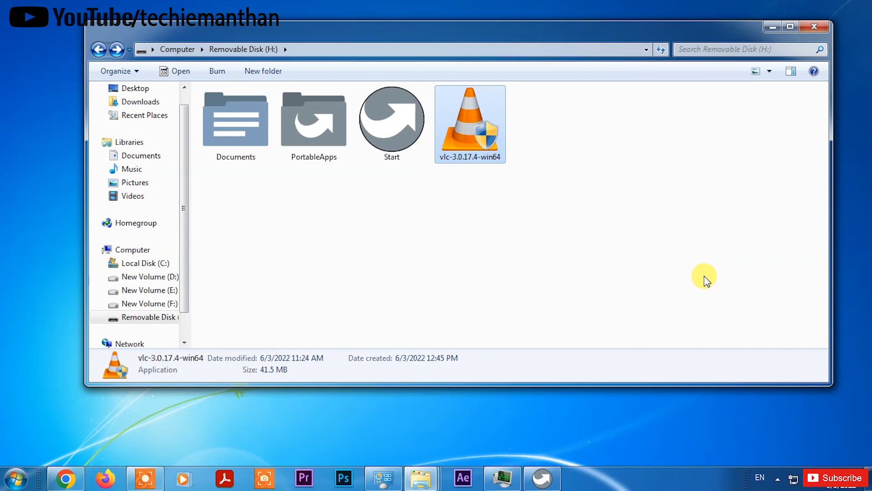
{"action": "double_click", "coordinate": [469, 141]}
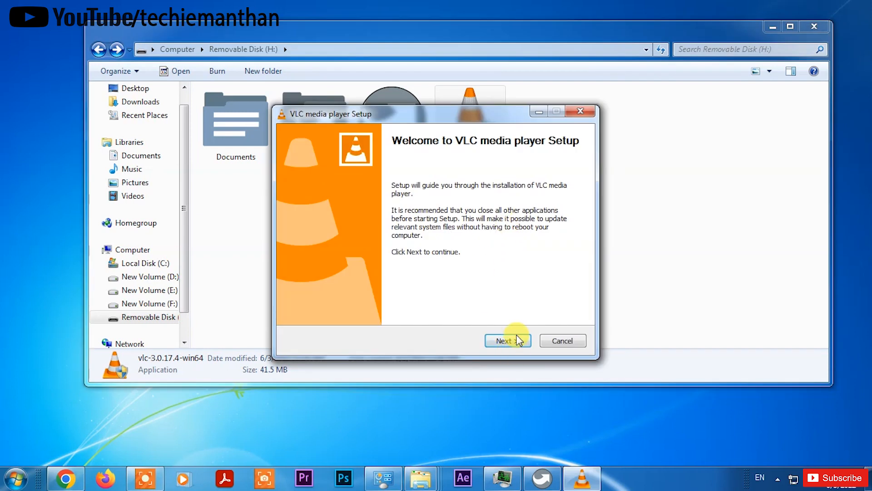
{"action": "left_click", "coordinate": [504, 342]}
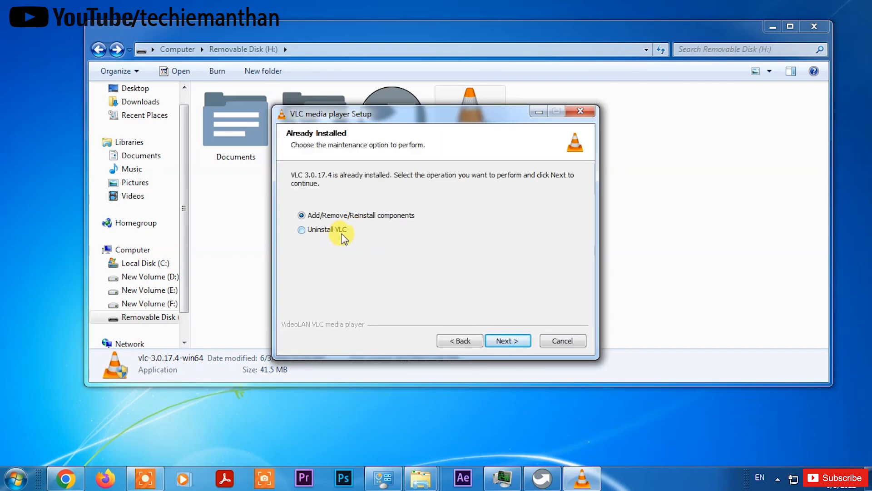
{"action": "left_click", "coordinate": [501, 341]}
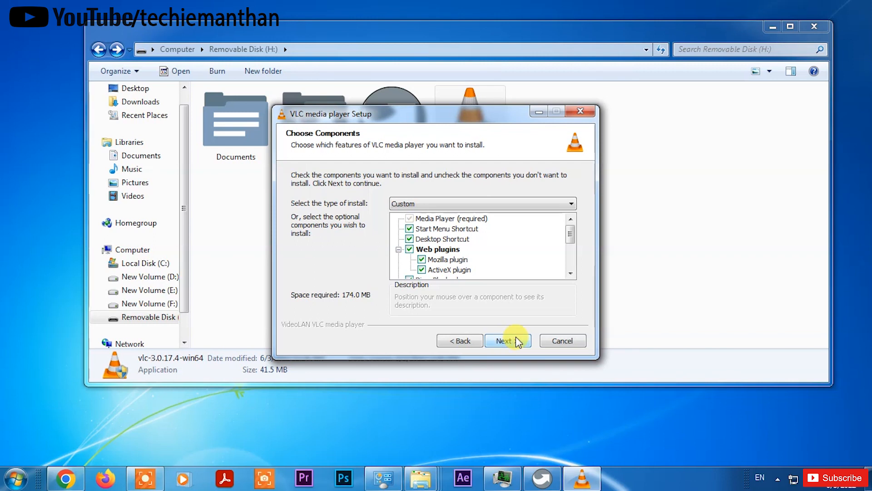
{"action": "left_click", "coordinate": [16, 477]}
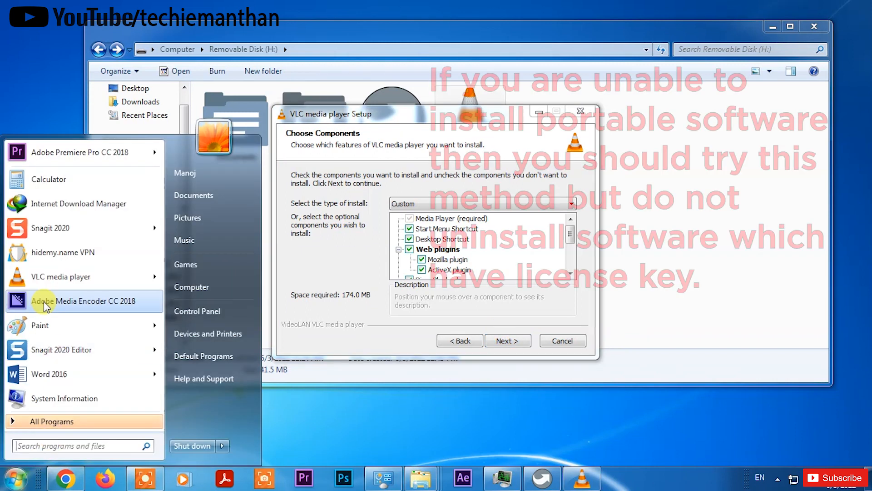
{"action": "left_click", "coordinate": [391, 352]}
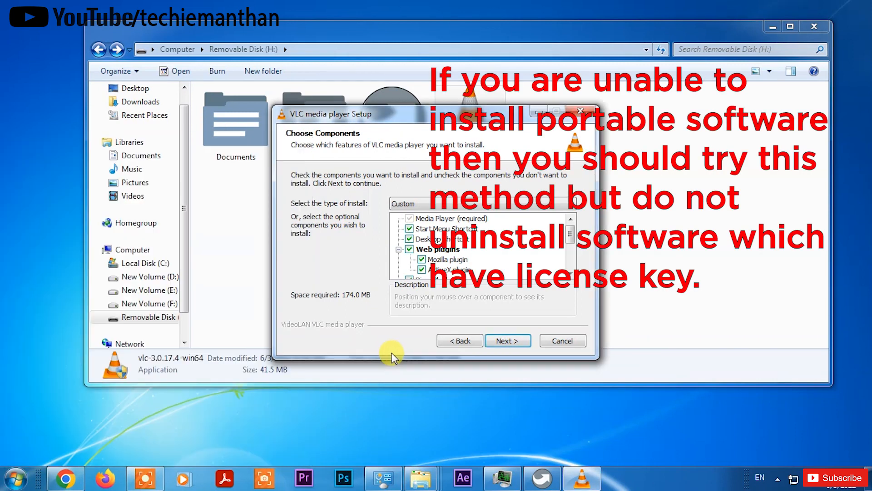
{"action": "left_click", "coordinate": [443, 343]}
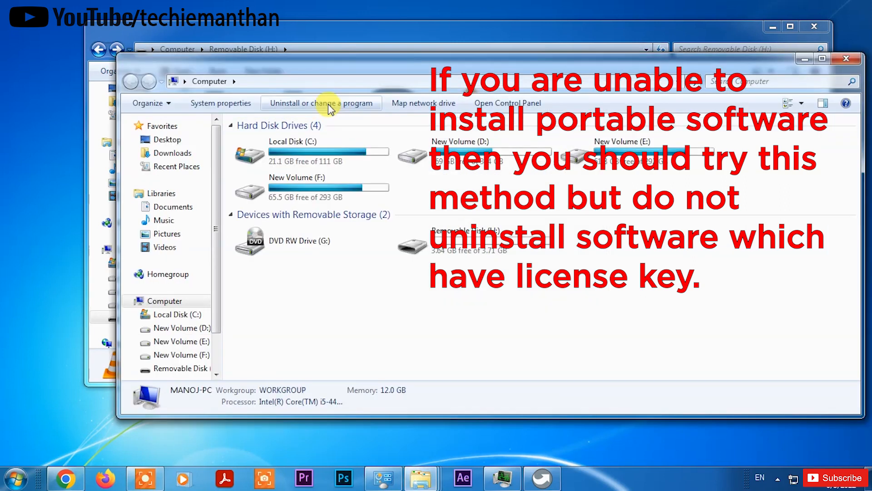
Open the list of installed programs from the Computer window and uninstall VLC media player completely.
{"action": "left_click", "coordinate": [328, 105]}
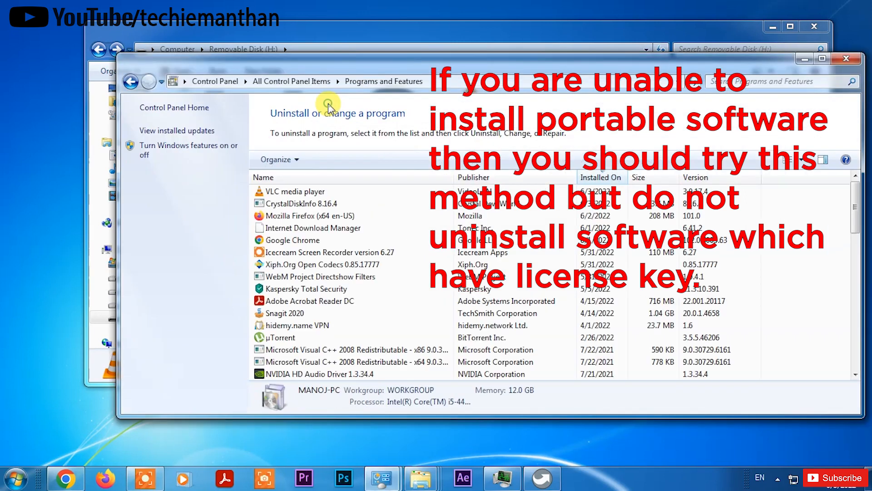
{"action": "left_click", "coordinate": [300, 192]}
{"action": "double_click", "coordinate": [300, 192]}
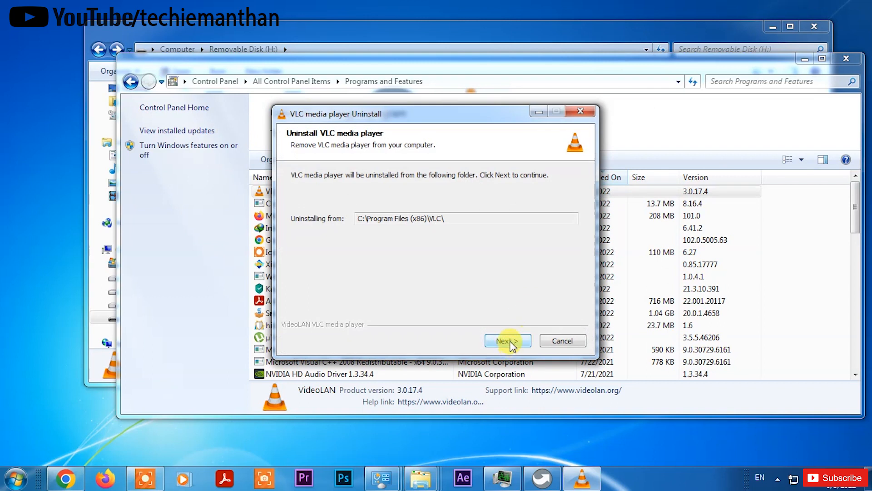
{"action": "left_click", "coordinate": [511, 343]}
{"action": "left_click", "coordinate": [518, 341]}
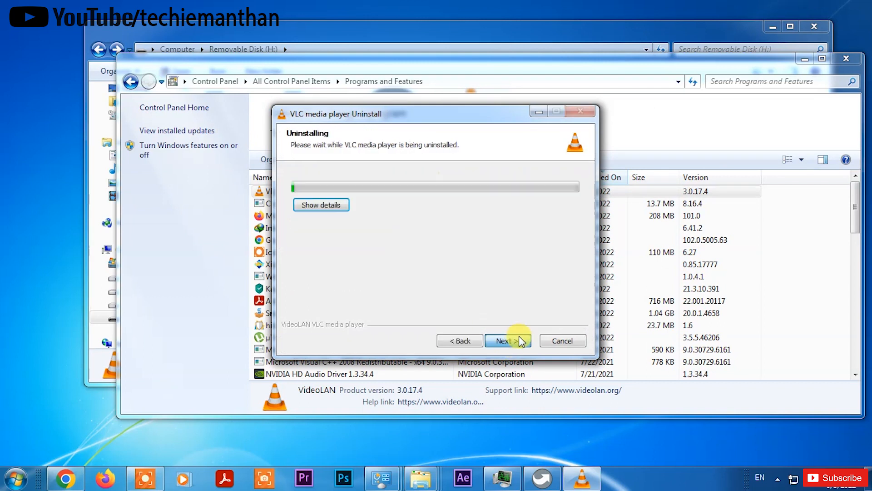
{"action": "left_click", "coordinate": [514, 338]}
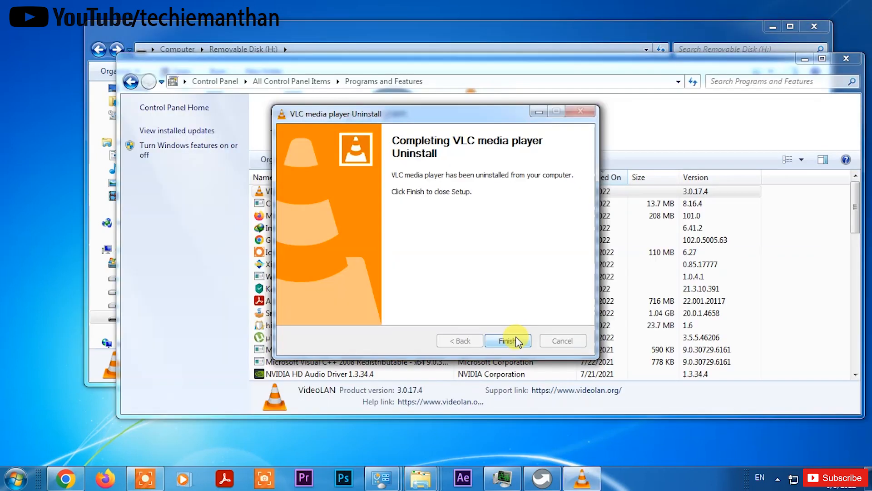
{"action": "left_click", "coordinate": [511, 336]}
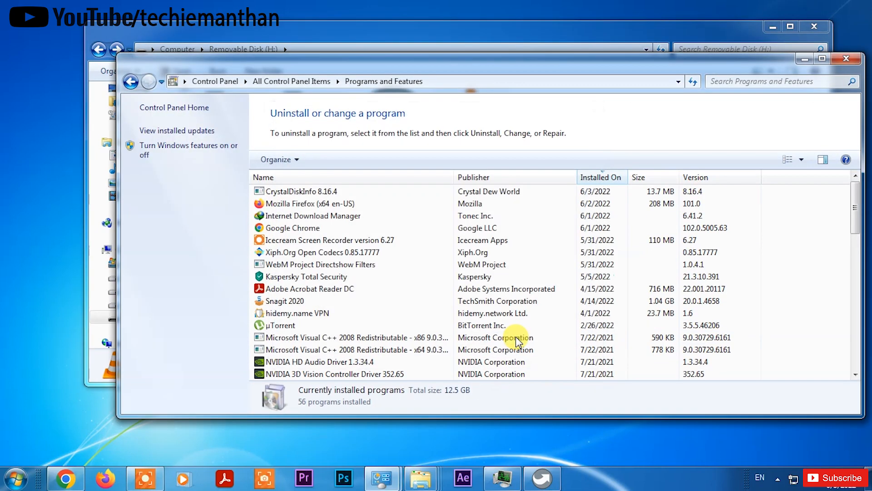
Remove CrystalDiskInfo 8.16.4 from the installed programs list and close Programs and Features.
{"action": "double_click", "coordinate": [314, 196]}
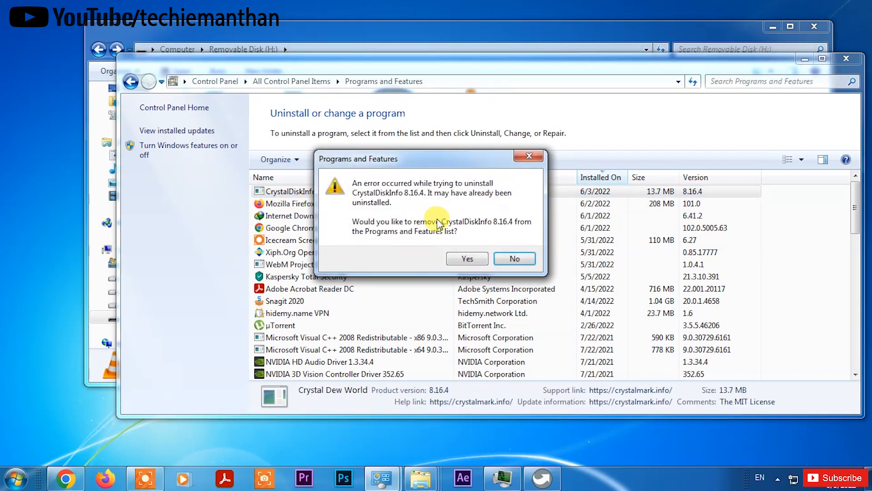
{"action": "left_click", "coordinate": [470, 262]}
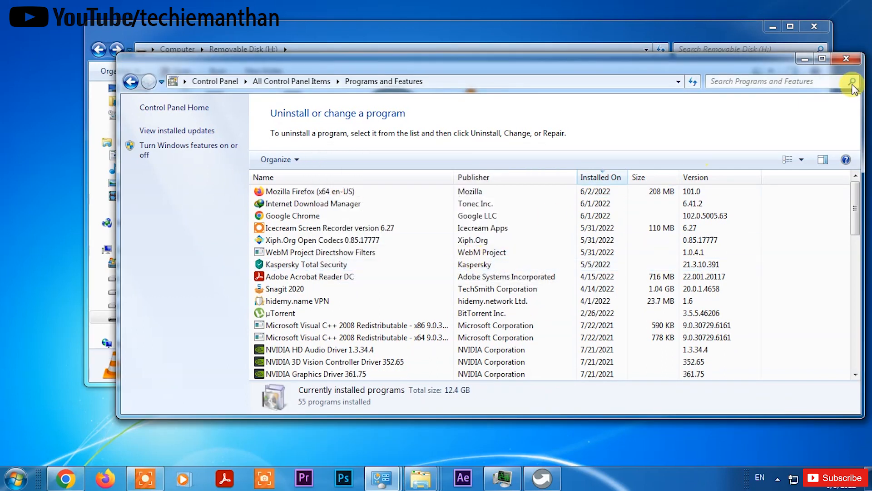
{"action": "left_click", "coordinate": [845, 60]}
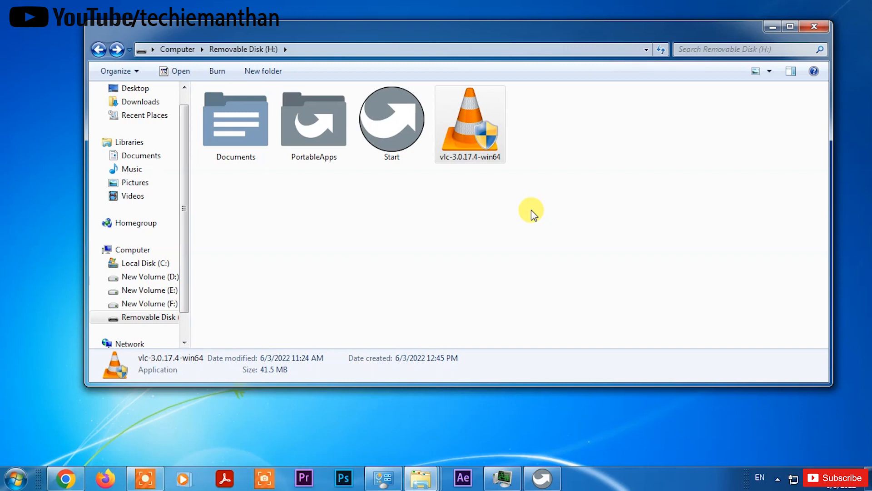
Run the vlc-3.0.17.4-win64 installer in English, pass the license agreement and keep the Custom component selection.
{"action": "double_click", "coordinate": [464, 145]}
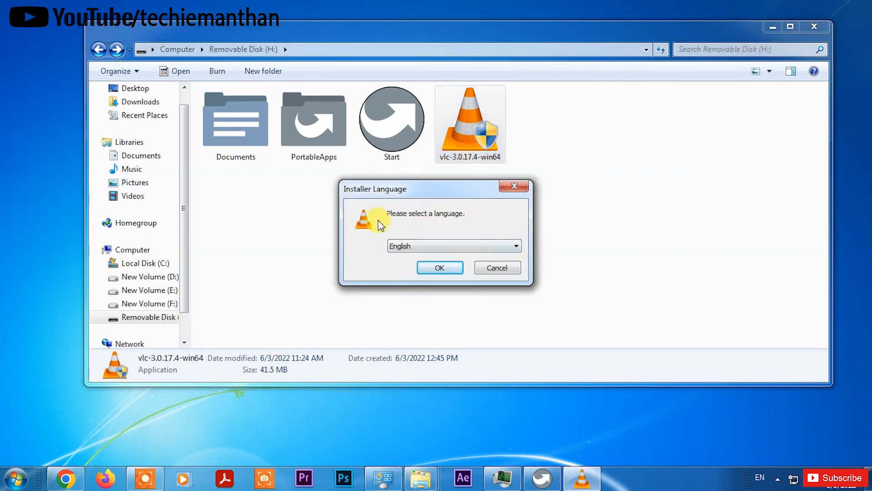
{"action": "left_click", "coordinate": [439, 268]}
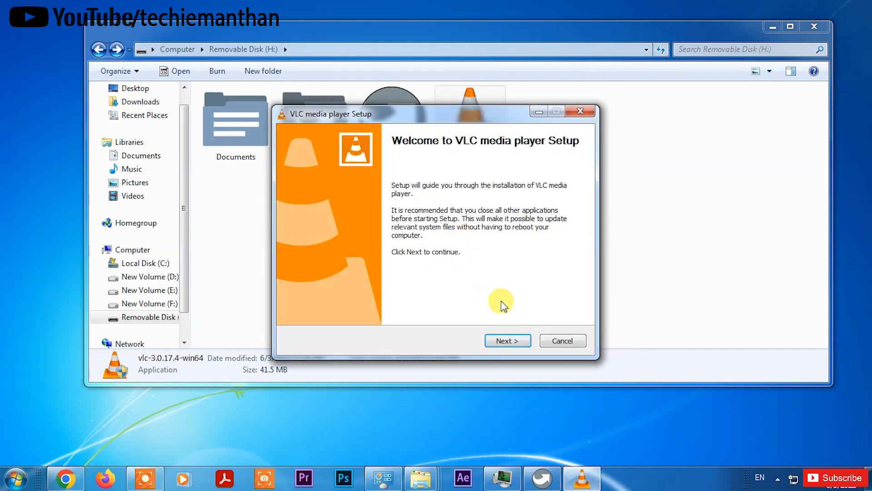
{"action": "left_click", "coordinate": [506, 341]}
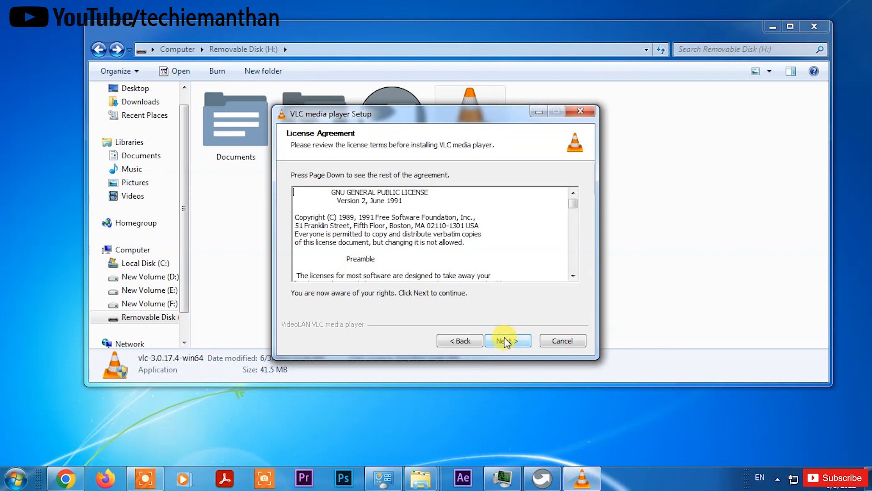
{"action": "left_click", "coordinate": [506, 341]}
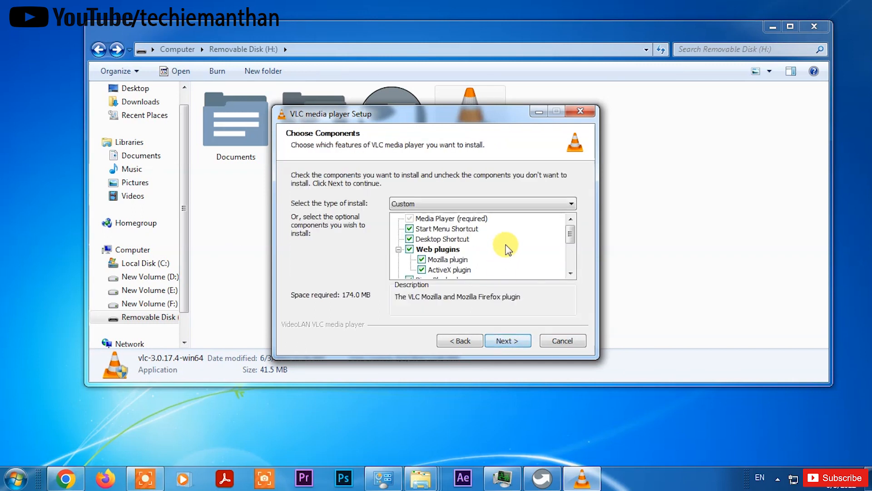
{"action": "left_click", "coordinate": [481, 202]}
{"action": "left_click", "coordinate": [481, 203]}
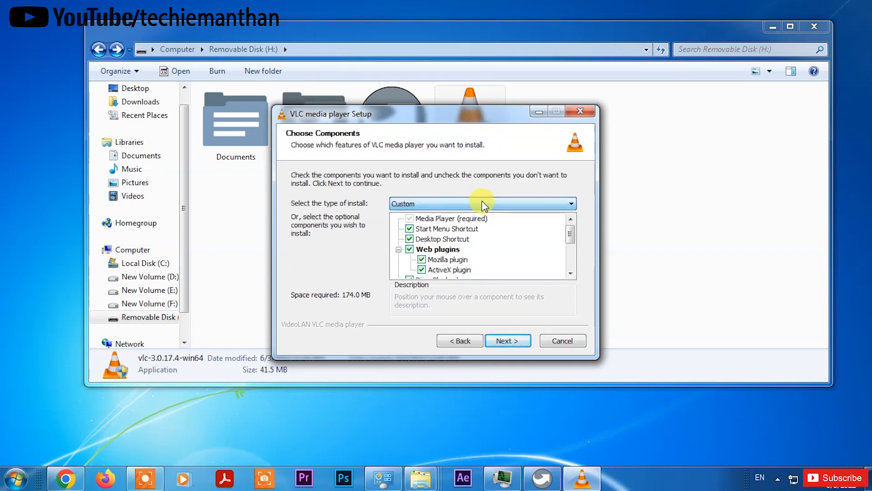
{"action": "left_click", "coordinate": [504, 340]}
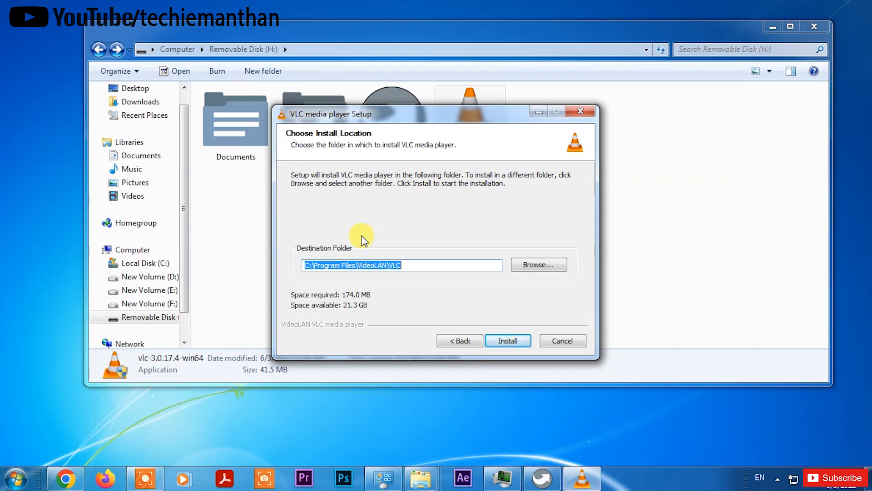
Set the destination folder to H:\PortableApps\VLC, then install VLC media player there and finish the setup.
{"action": "left_click", "coordinate": [557, 265]}
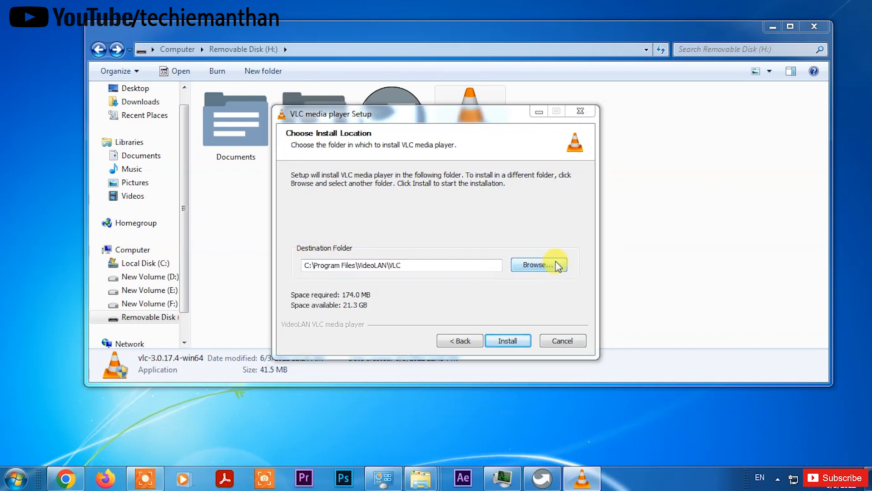
{"action": "mouse_move", "coordinate": [522, 204]}
{"action": "left_mouse_down"}
{"action": "mouse_move", "coordinate": [529, 282]}
{"action": "mouse_move", "coordinate": [532, 200]}
{"action": "left_mouse_up"}
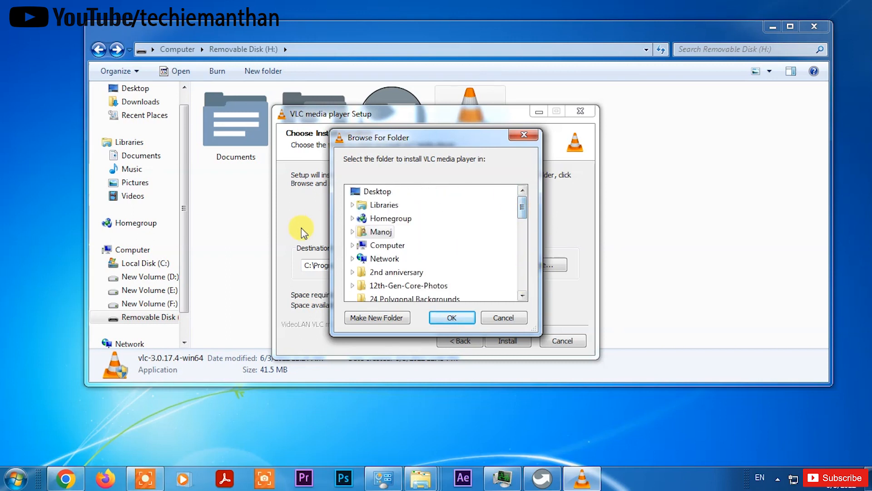
{"action": "left_click", "coordinate": [353, 245]}
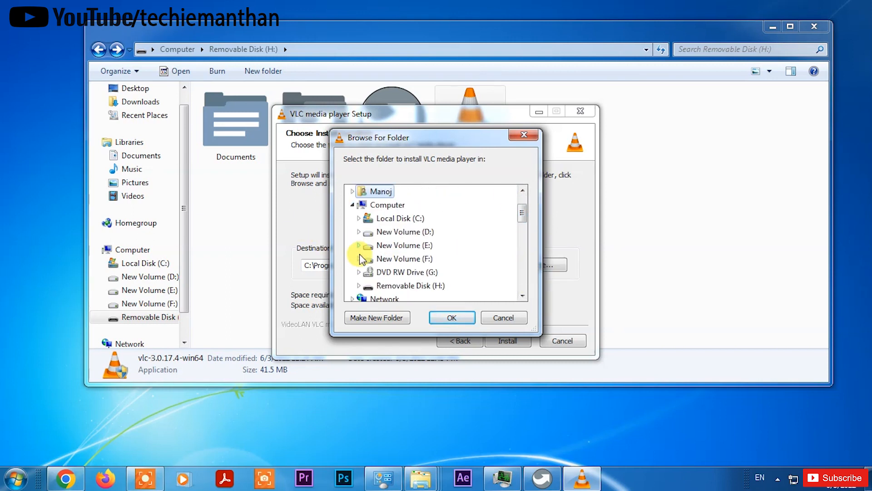
{"action": "left_click", "coordinate": [359, 285]}
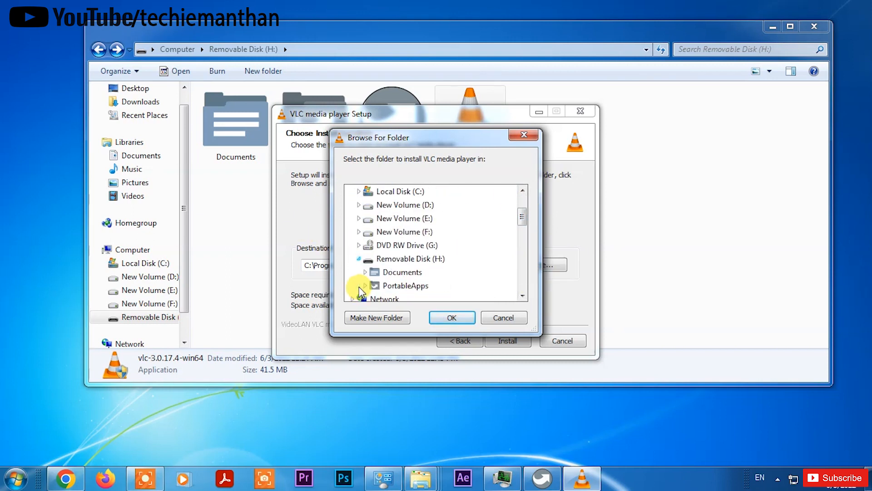
{"action": "left_click", "coordinate": [405, 286]}
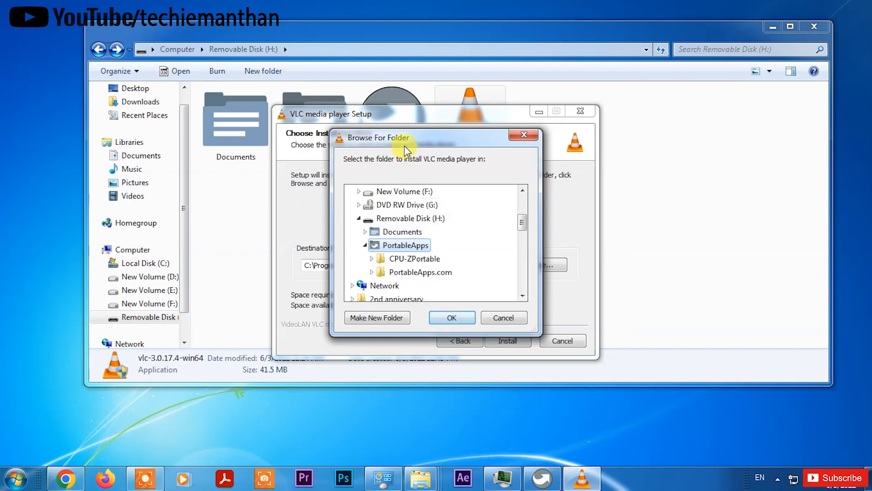
{"action": "left_click_drag", "start_coordinate": [404, 146], "coordinate": [587, 148]}
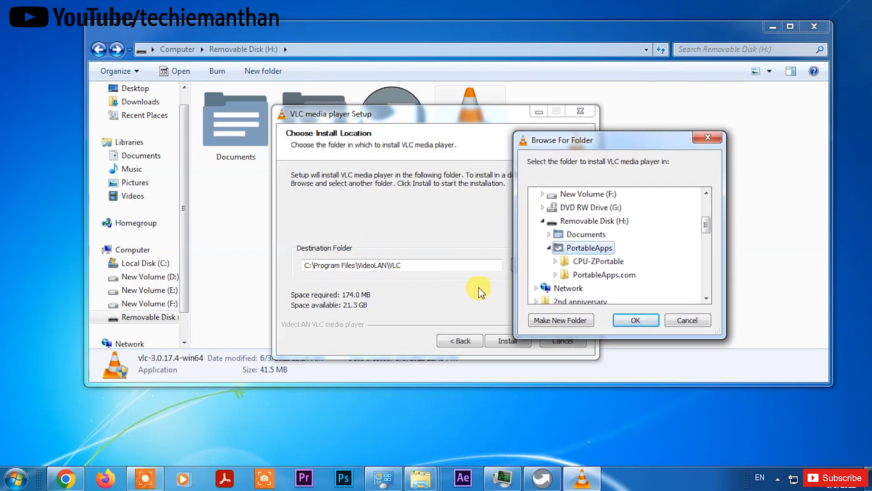
{"action": "left_click", "coordinate": [645, 321]}
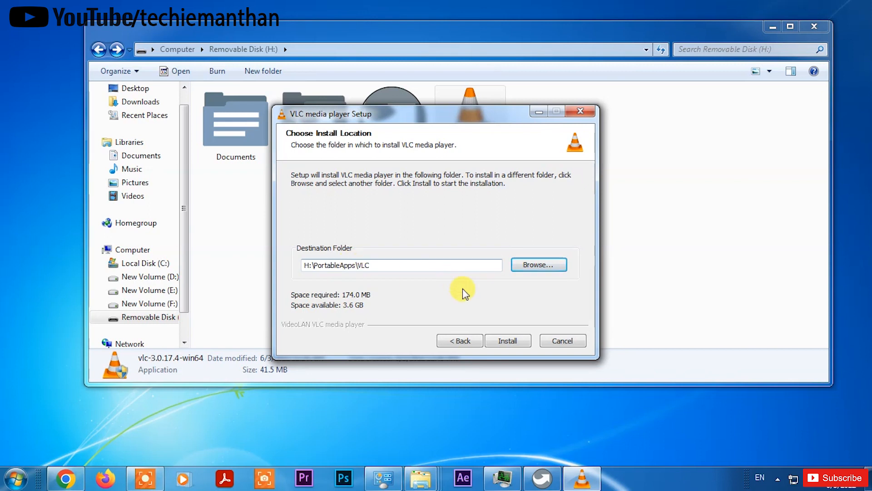
{"action": "left_click", "coordinate": [508, 341]}
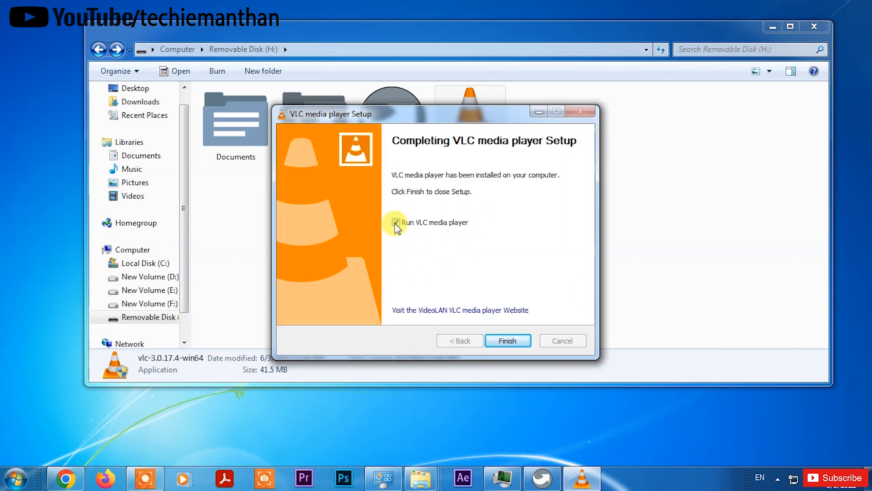
{"action": "left_click", "coordinate": [506, 336]}
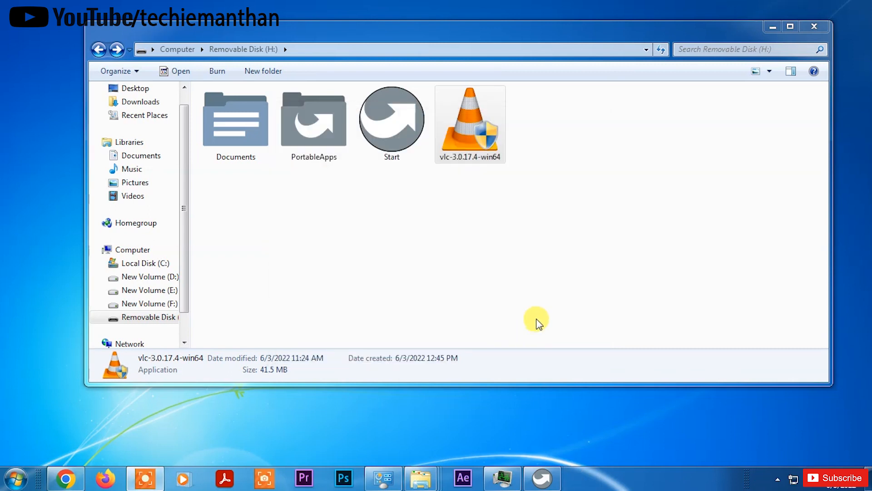
Check the app list in the running PortableApps.com menu and close the platform.
{"action": "left_click", "coordinate": [542, 477]}
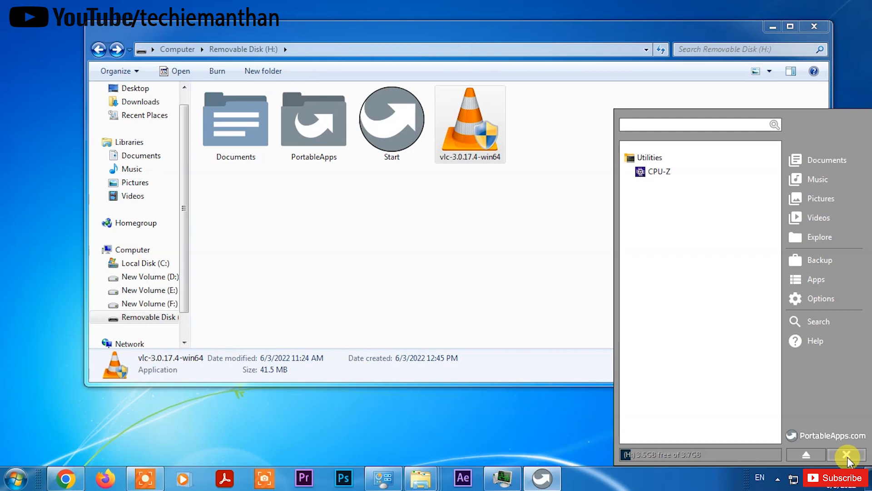
{"action": "right_click", "coordinate": [542, 477]}
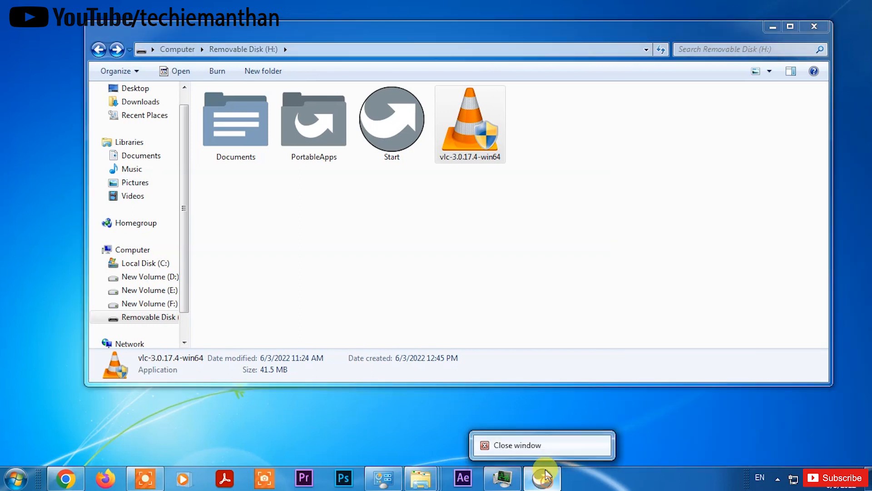
{"action": "left_click", "coordinate": [541, 445]}
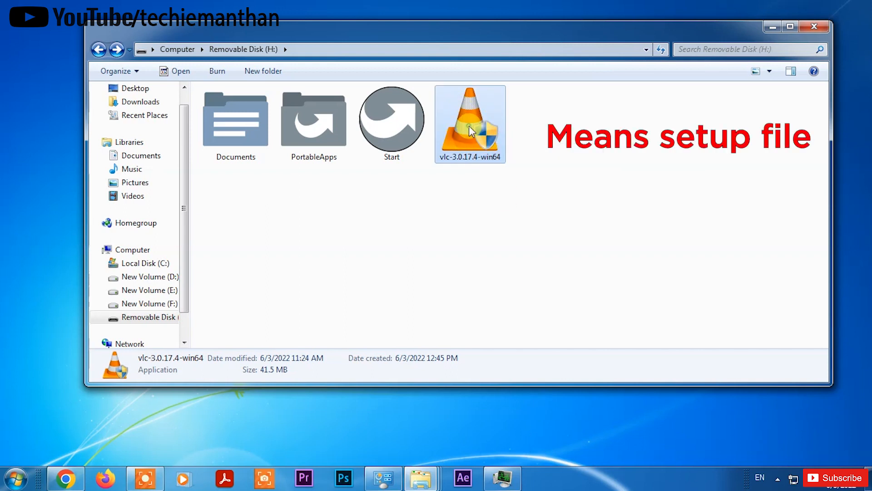
Delete the vlc-3.0.17.4-win64 installer from Removable Disk (H:), view the PortableApps folder's contents and return to the drive's root.
{"action": "key", "text": "Delete"}
{"action": "key", "text": "Return"}
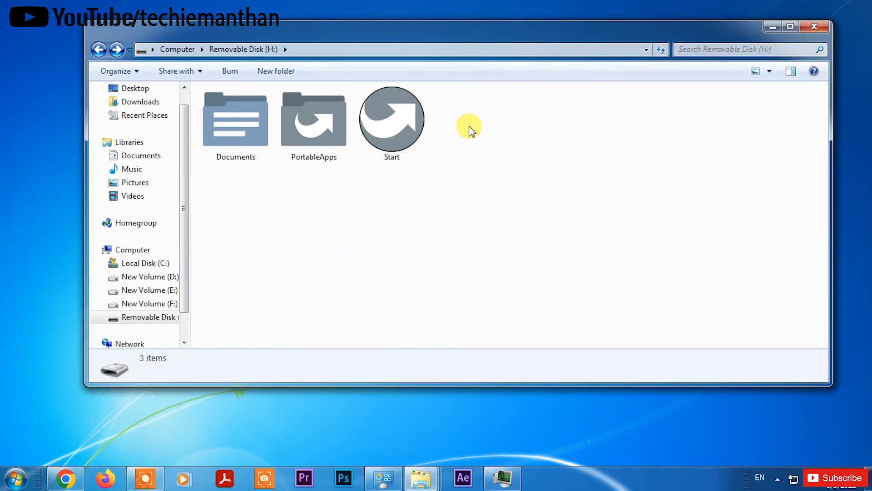
{"action": "double_click", "coordinate": [312, 132]}
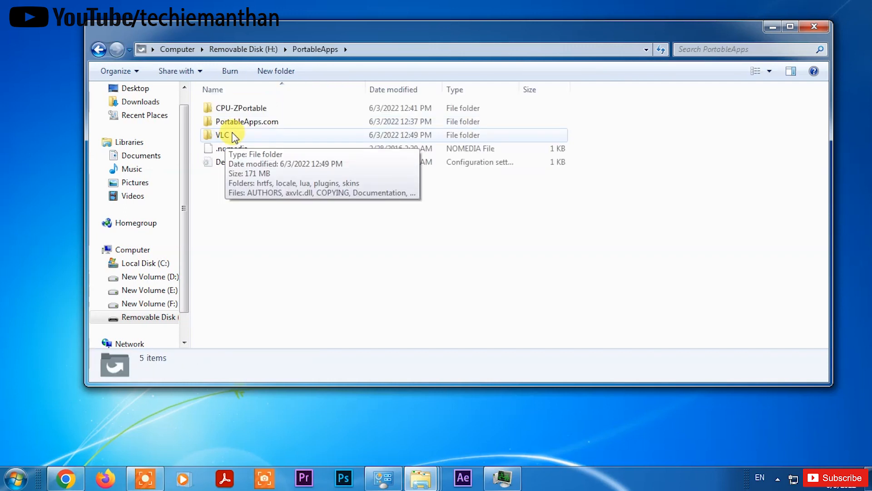
{"action": "left_click", "coordinate": [94, 51]}
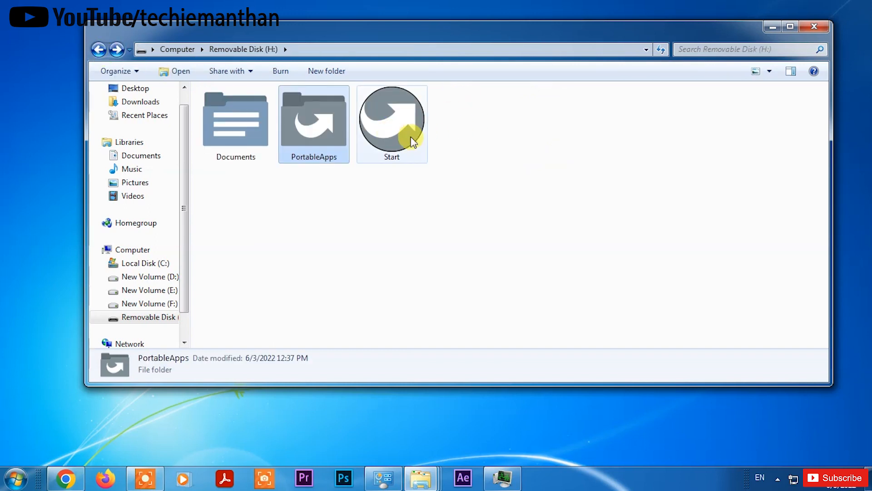
Restart the PortableApps.com platform from Removable Disk (H:), run VLC media player from the Other category and close it.
{"action": "double_click", "coordinate": [404, 133]}
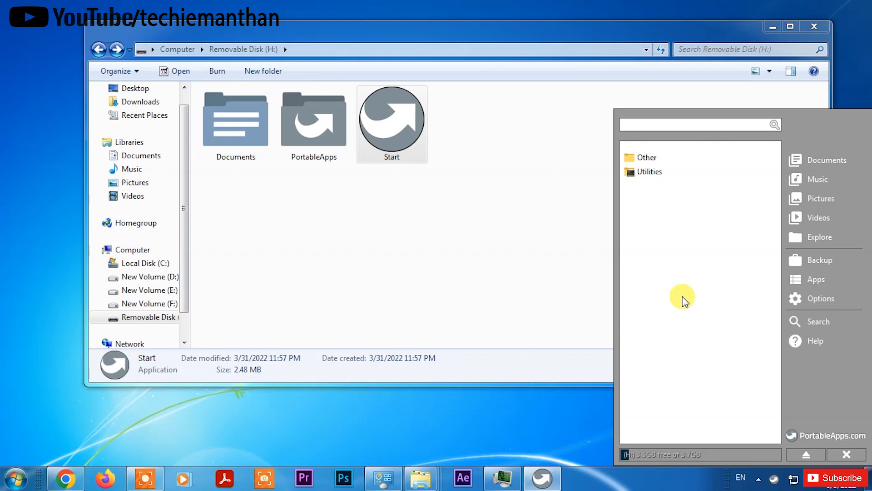
{"action": "left_click", "coordinate": [649, 175]}
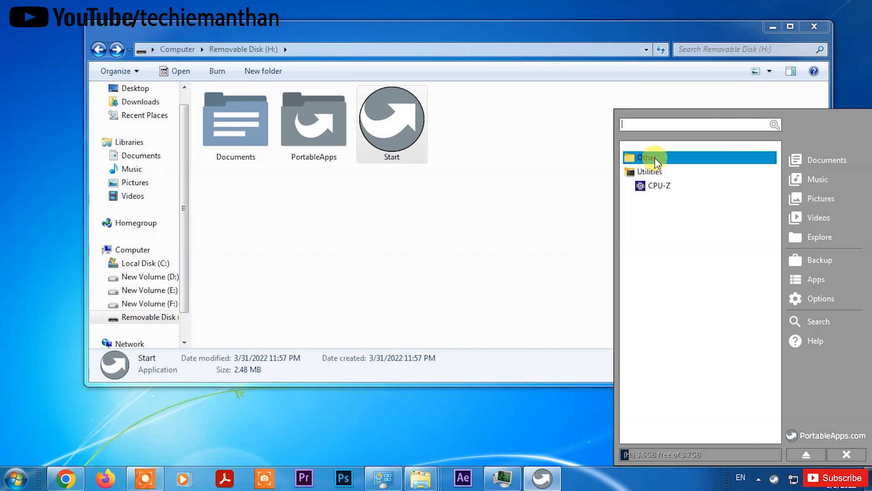
{"action": "left_click", "coordinate": [656, 159]}
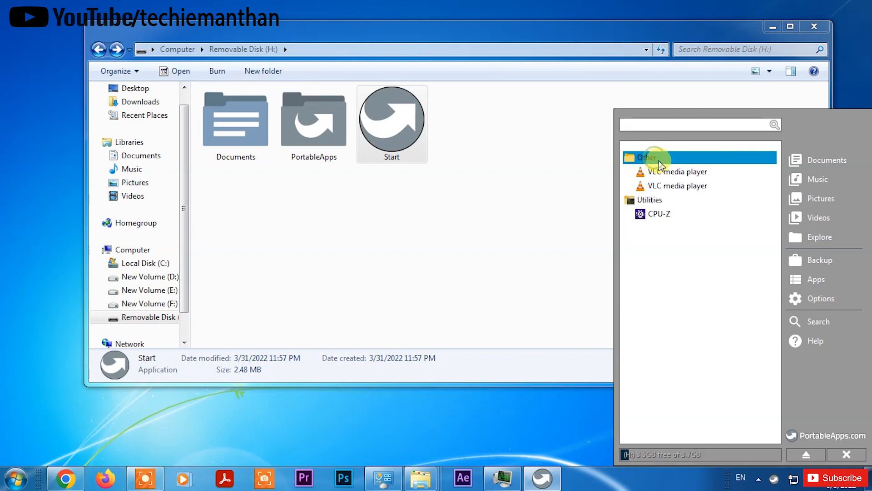
{"action": "left_click", "coordinate": [688, 173]}
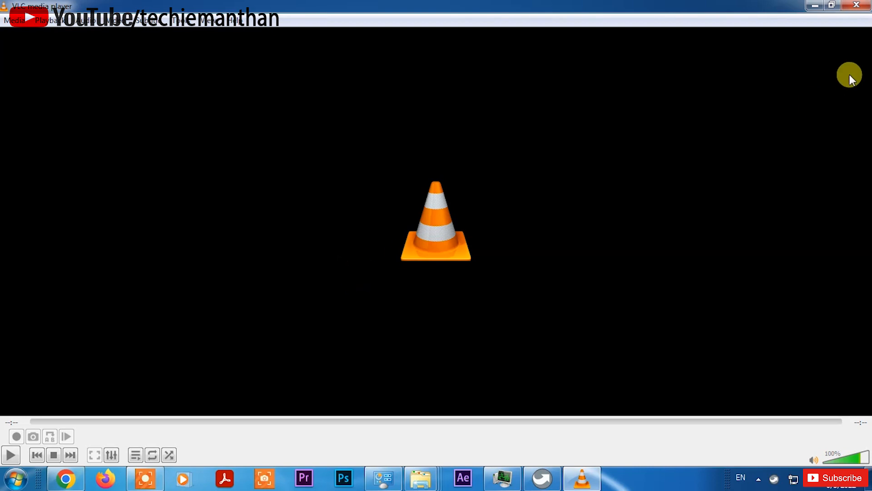
{"action": "left_click", "coordinate": [857, 5]}
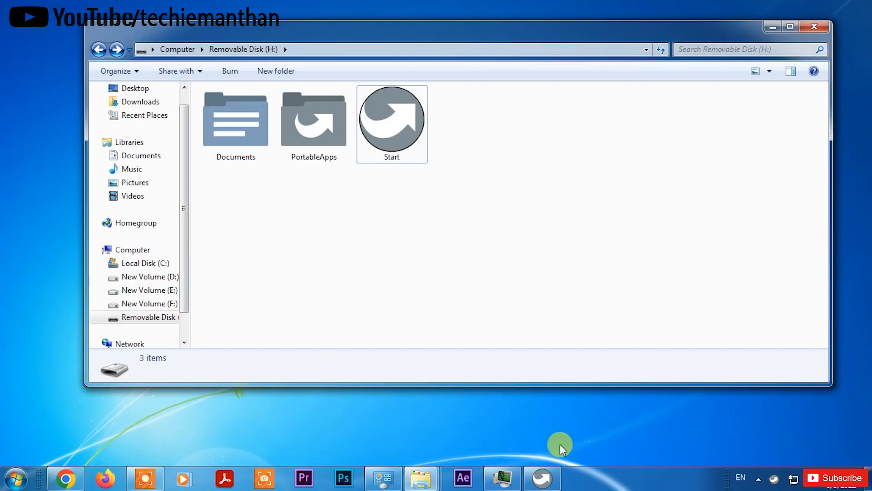
Reopen the PortableApps.com menu and review the actions offered for VLC media player and CPU-Z and the available search options.
{"action": "left_click", "coordinate": [541, 477]}
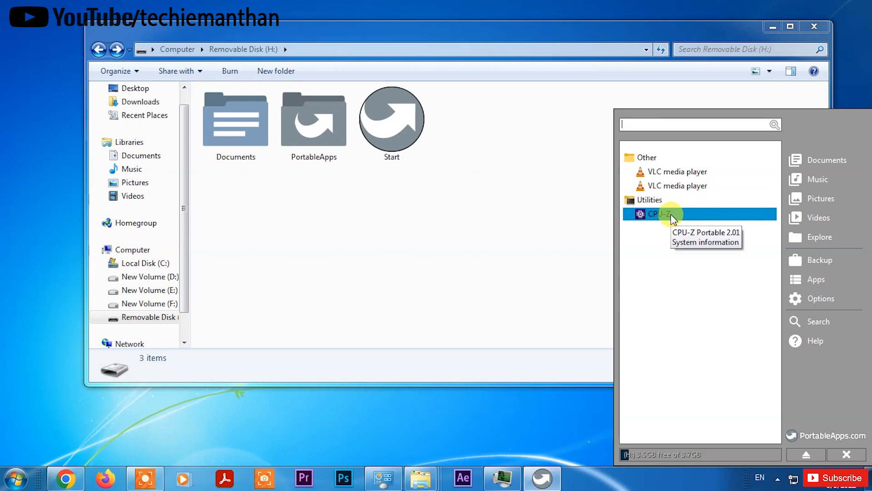
{"action": "right_click", "coordinate": [666, 173]}
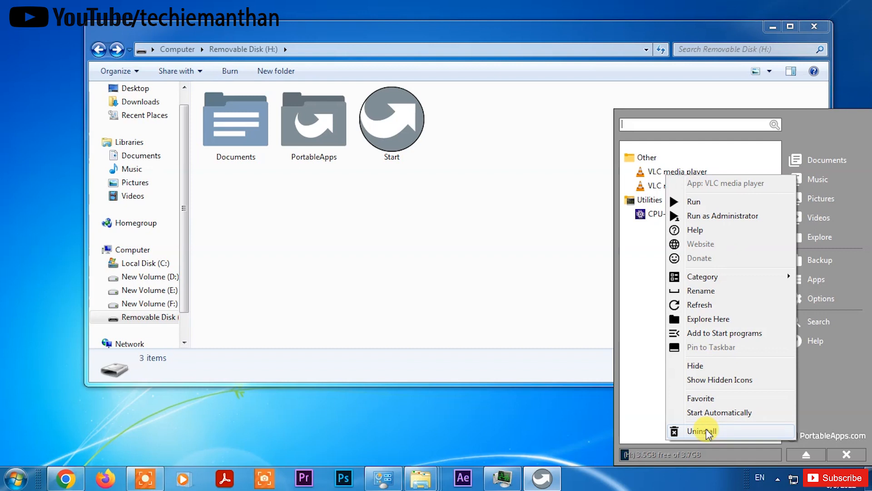
{"action": "left_click", "coordinate": [633, 305]}
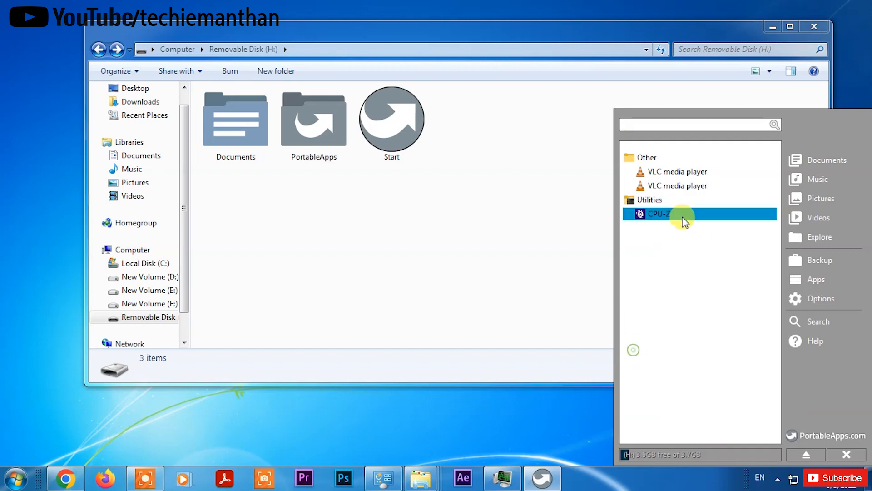
{"action": "right_click", "coordinate": [653, 217]}
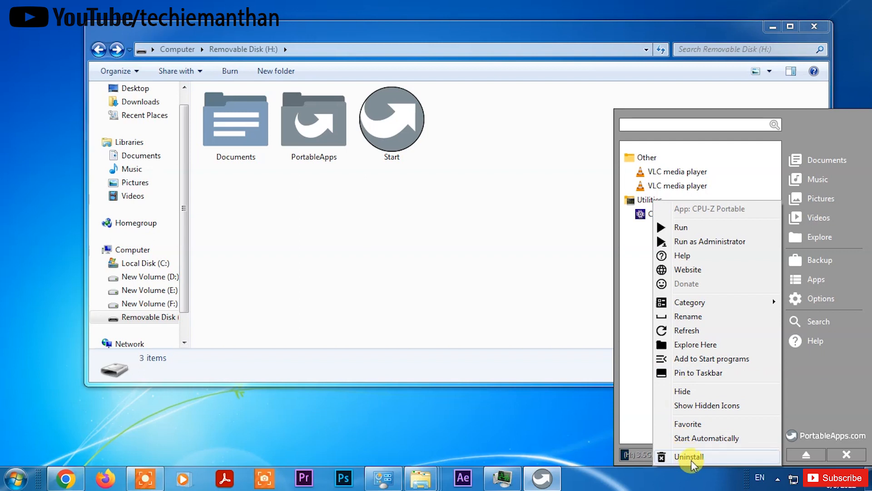
{"action": "left_click", "coordinate": [642, 416]}
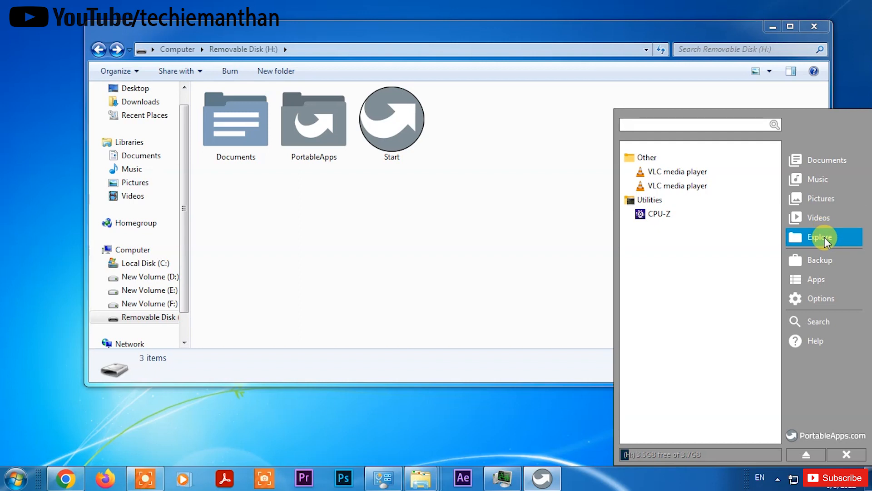
{"action": "left_click", "coordinate": [815, 322]}
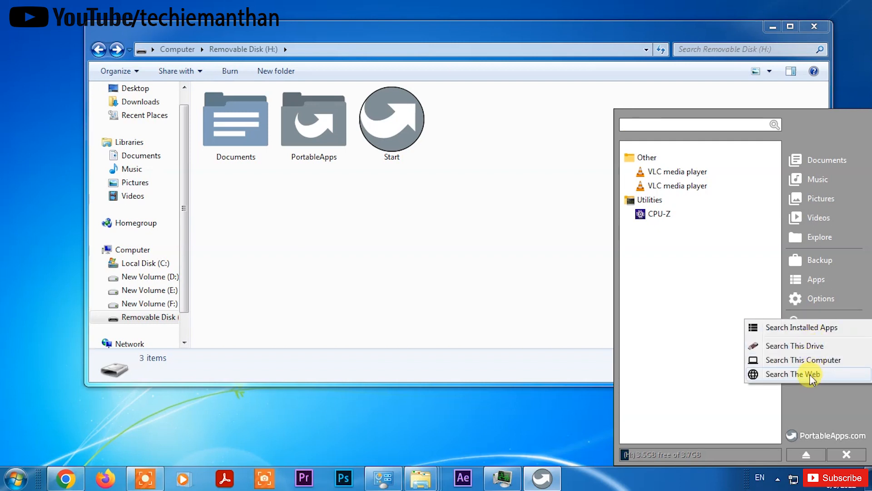
{"action": "left_click", "coordinate": [709, 408]}
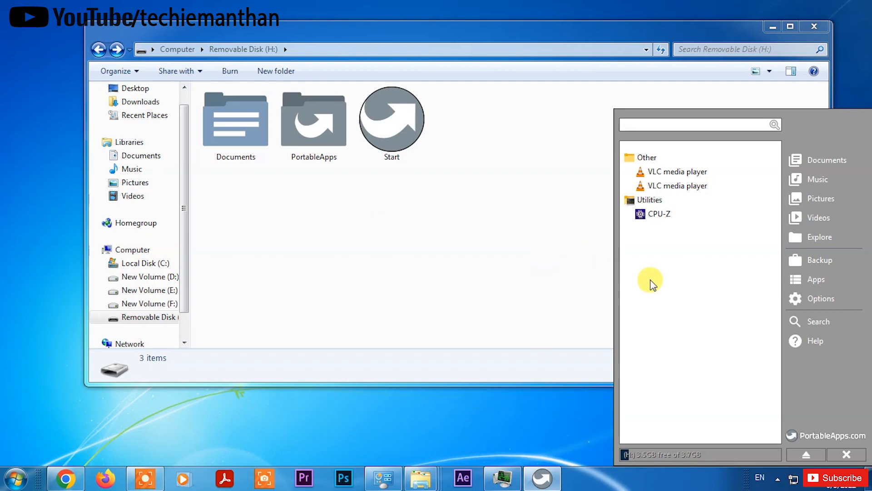
Show the PortableApps.com platform's About information and compare its version with the PortableApps.com Wikipedia article in Chrome.
{"action": "left_click", "coordinate": [830, 344]}
{"action": "left_click", "coordinate": [796, 334]}
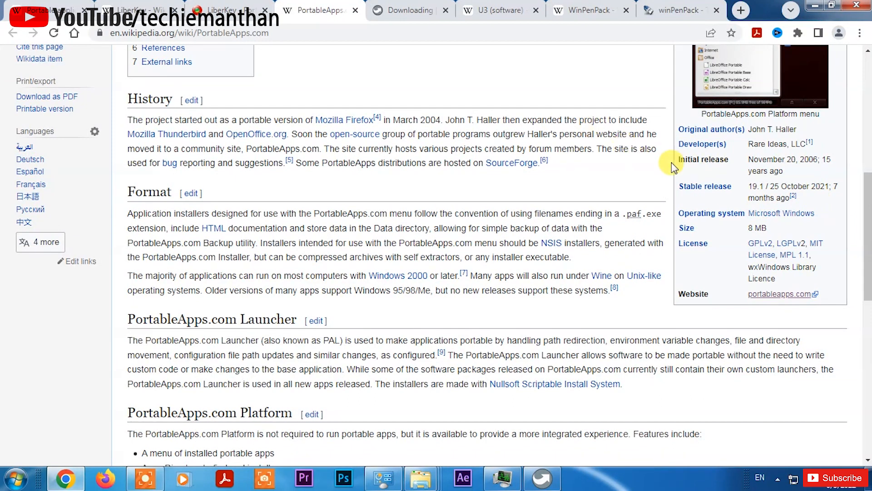
{"action": "left_click", "coordinate": [541, 478]}
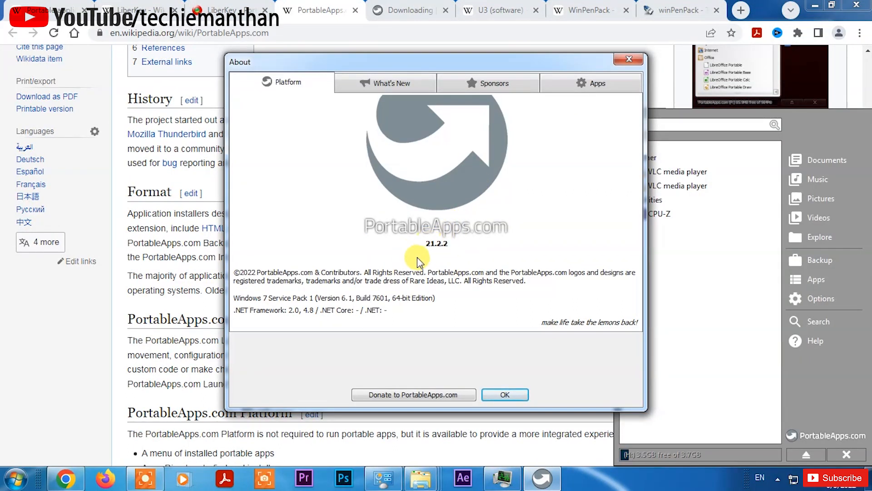
Read the platform's What's New notes, glance at the winPenPack site and PortableApps.com Wikipedia article in Chrome, and close the About information.
{"action": "left_click", "coordinate": [388, 83]}
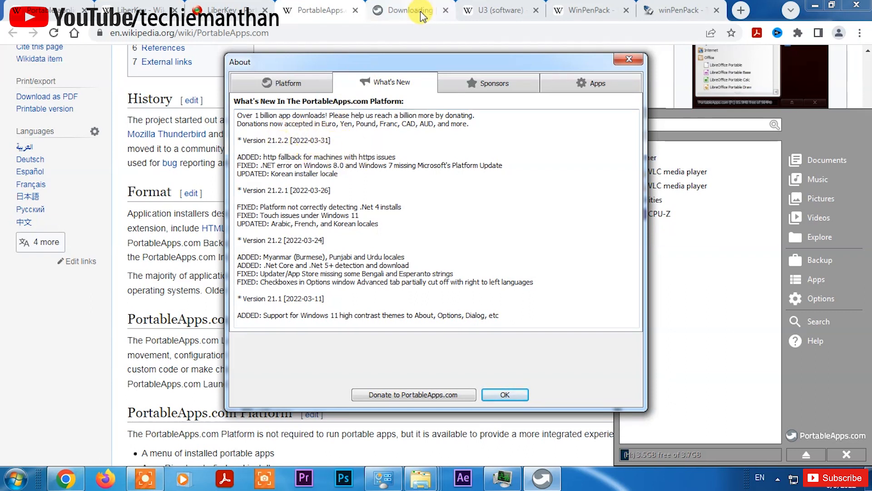
{"action": "left_click", "coordinate": [692, 10]}
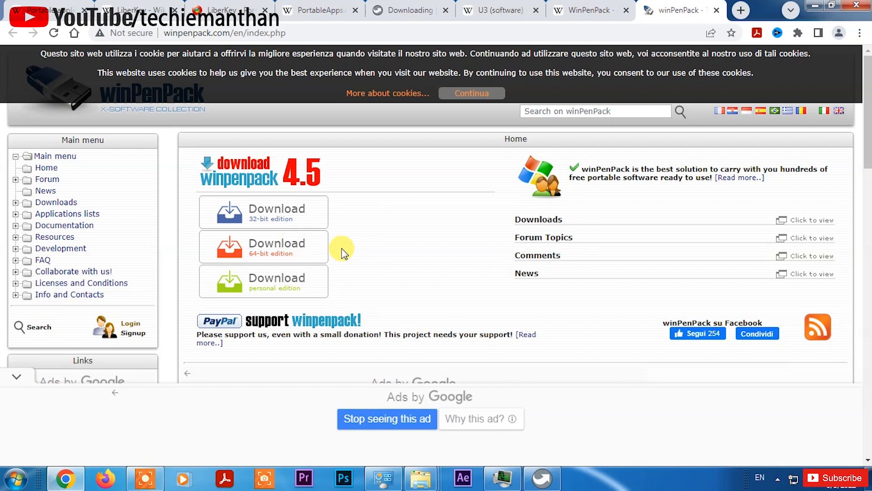
{"action": "left_click", "coordinate": [325, 12]}
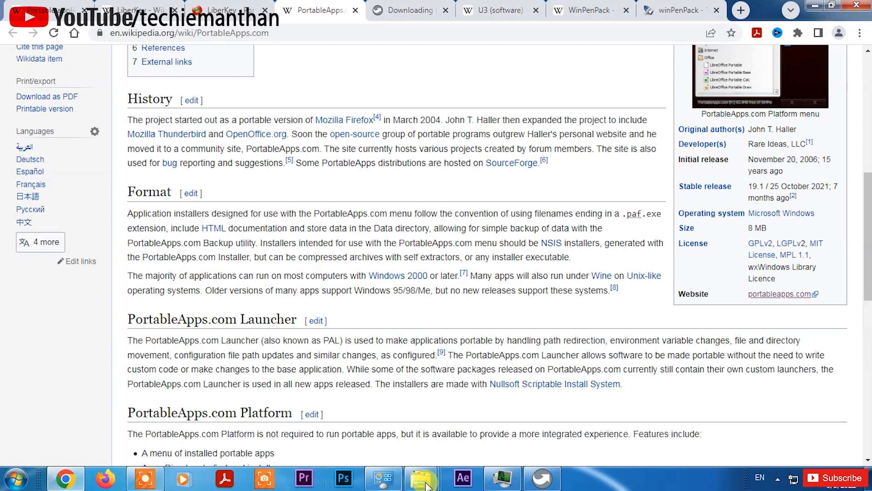
{"action": "left_click", "coordinate": [535, 482]}
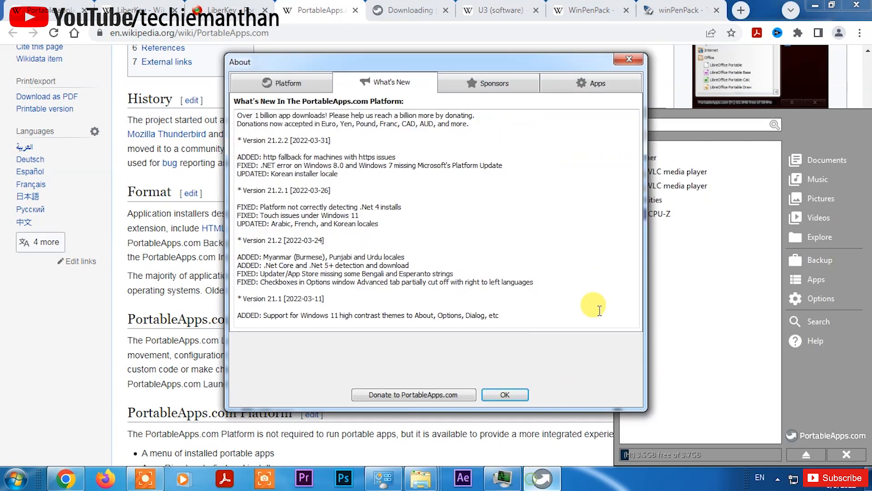
{"action": "left_click", "coordinate": [504, 394]}
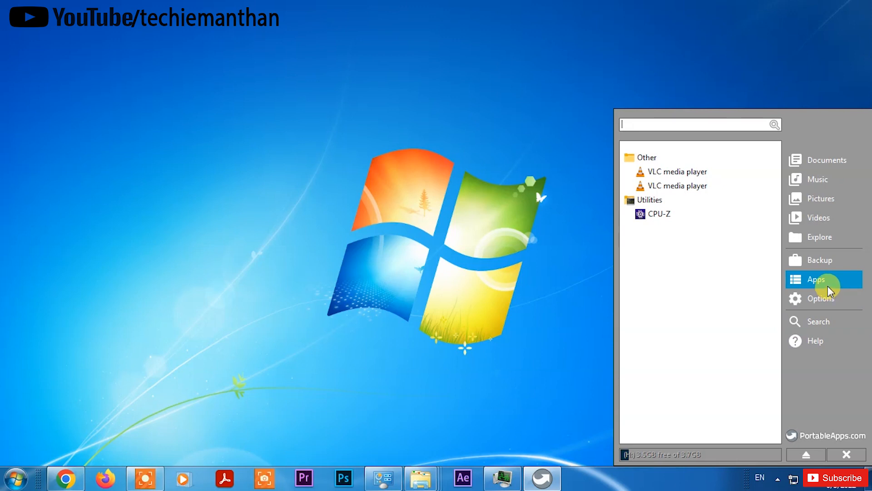
Open the directory for getting more portable apps, browse its categories through Internet, and select and deselect RSS Guard without installing anything.
{"action": "left_click", "coordinate": [809, 279]}
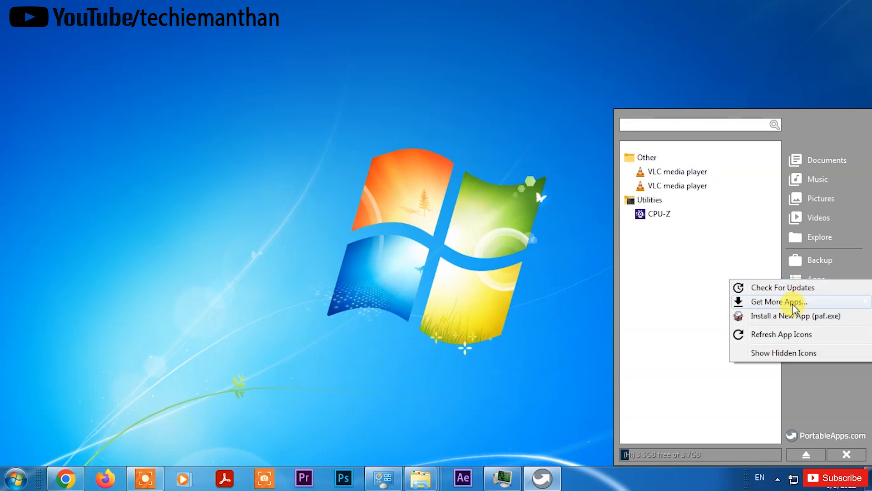
{"action": "mouse_move", "coordinate": [793, 305]}
{"action": "left_click", "coordinate": [671, 302]}
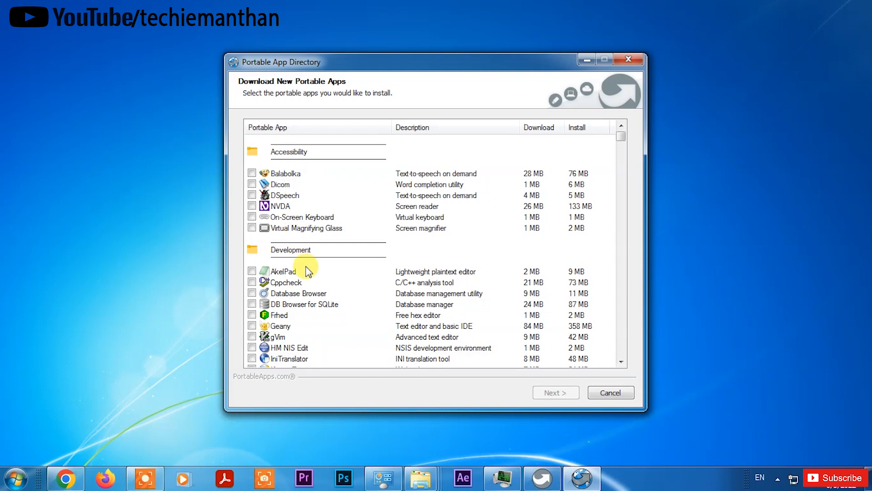
{"action": "scroll", "coordinate": [305, 263], "scroll_direction": "down", "scroll_amount": 15}
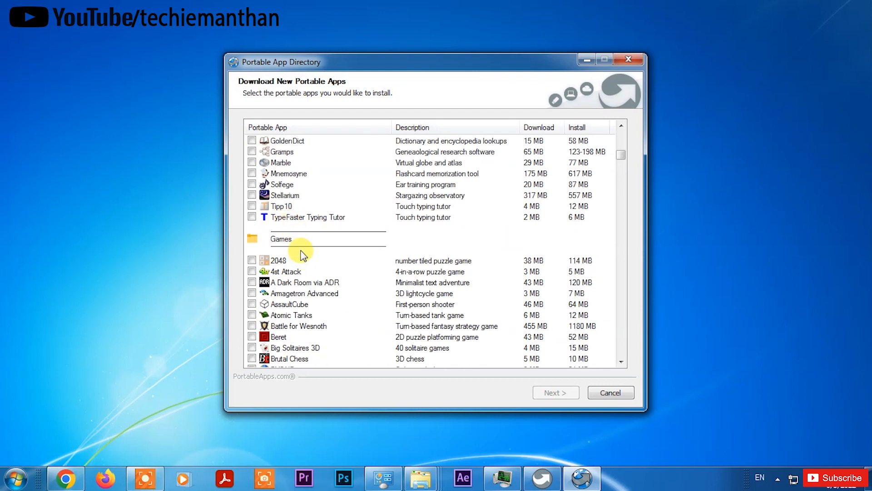
{"action": "scroll", "coordinate": [303, 257], "scroll_direction": "down", "scroll_amount": 20}
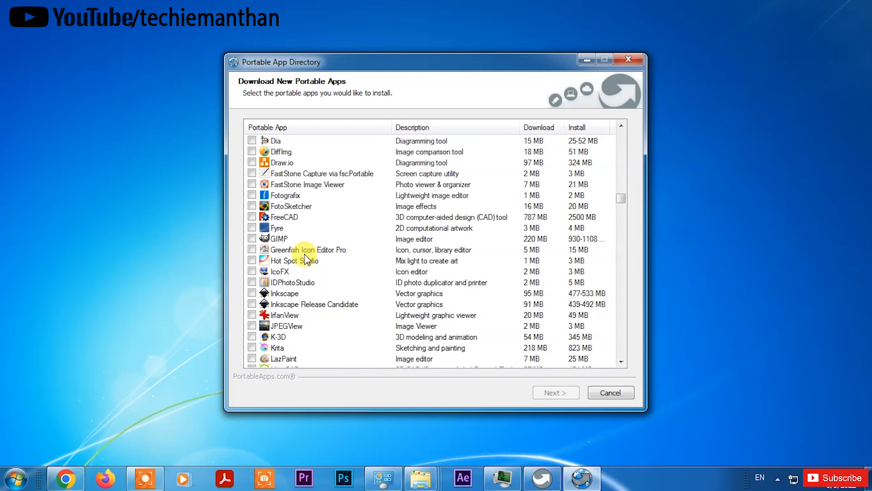
{"action": "scroll", "coordinate": [305, 255], "scroll_direction": "down", "scroll_amount": 12}
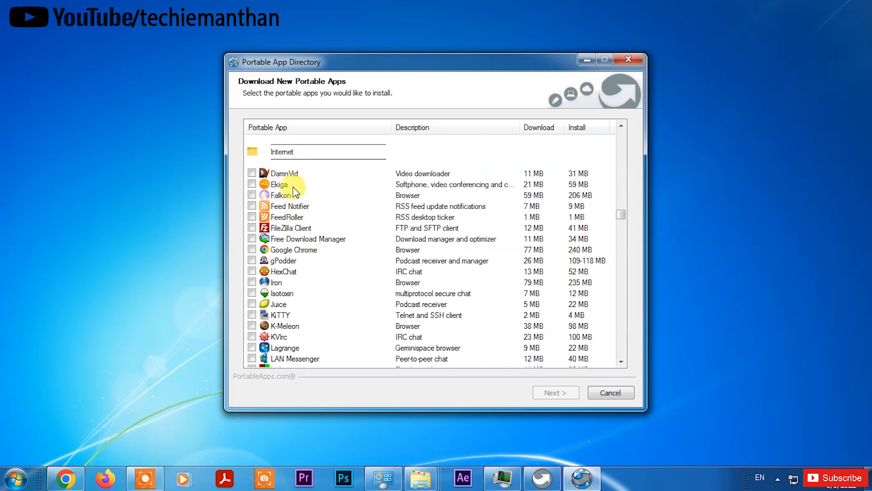
{"action": "scroll", "coordinate": [318, 349], "scroll_direction": "down", "scroll_amount": 2}
{"action": "scroll", "coordinate": [322, 351], "scroll_direction": "down", "scroll_amount": 1}
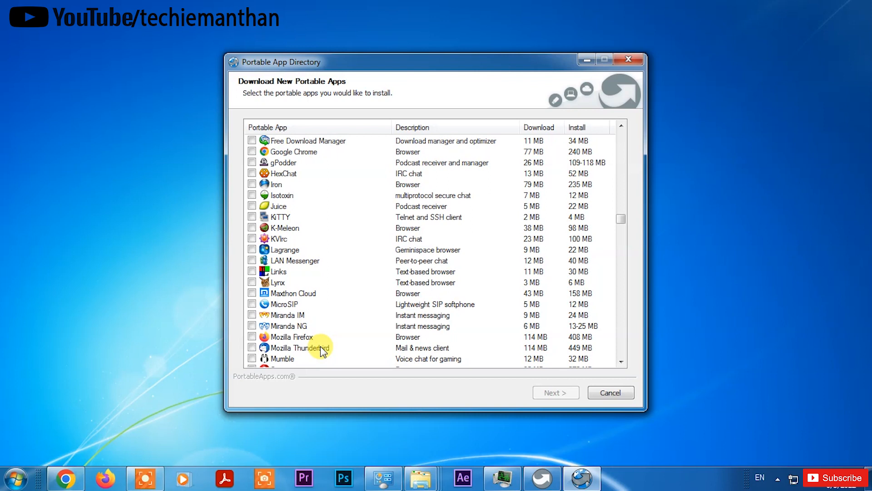
{"action": "scroll", "coordinate": [321, 351], "scroll_direction": "down", "scroll_amount": 2}
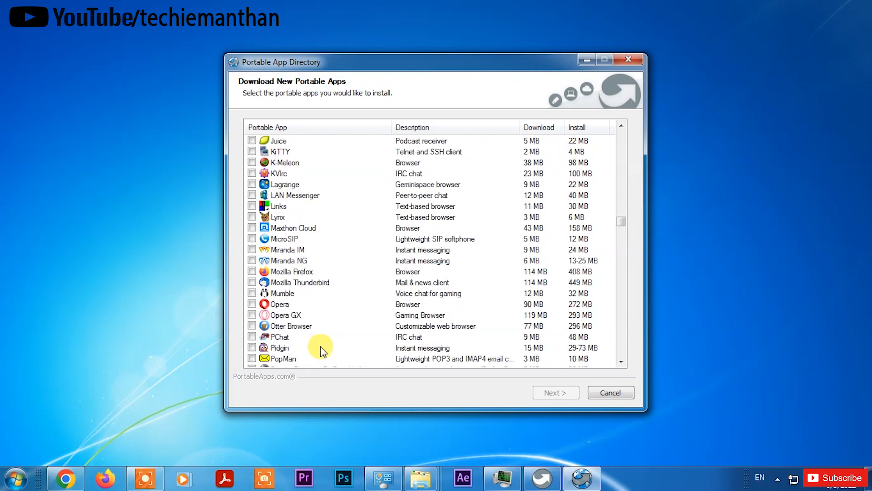
{"action": "scroll", "coordinate": [322, 351], "scroll_direction": "down", "scroll_amount": 4}
{"action": "left_click", "coordinate": [252, 304]}
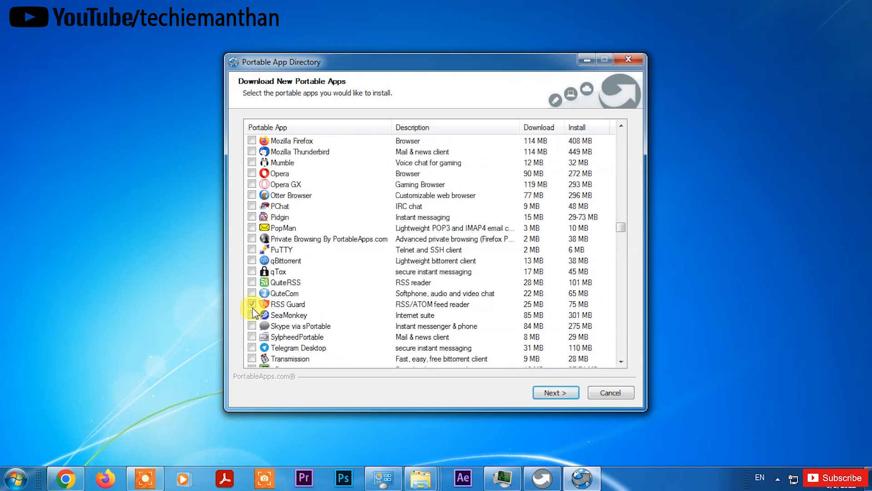
{"action": "left_click", "coordinate": [252, 304]}
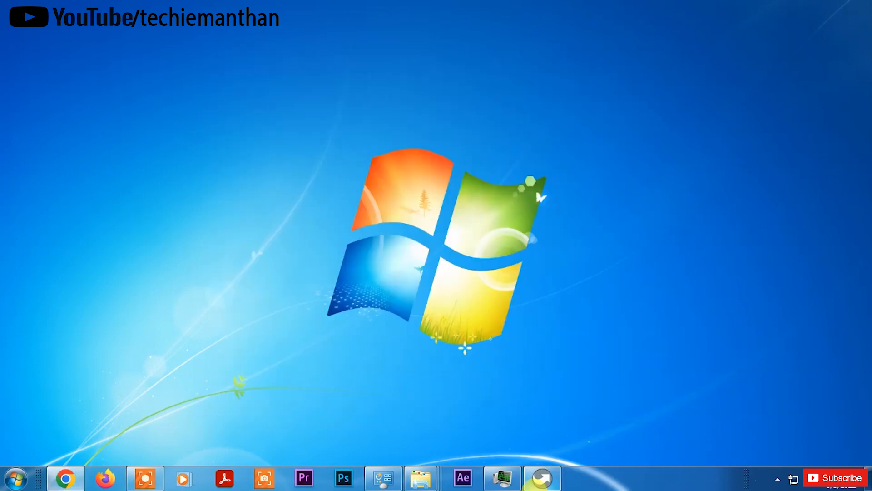
Reopen the PortableApps.com menu, eject the USB drive from it and open Computer to check the drives.
{"action": "left_click", "coordinate": [541, 479]}
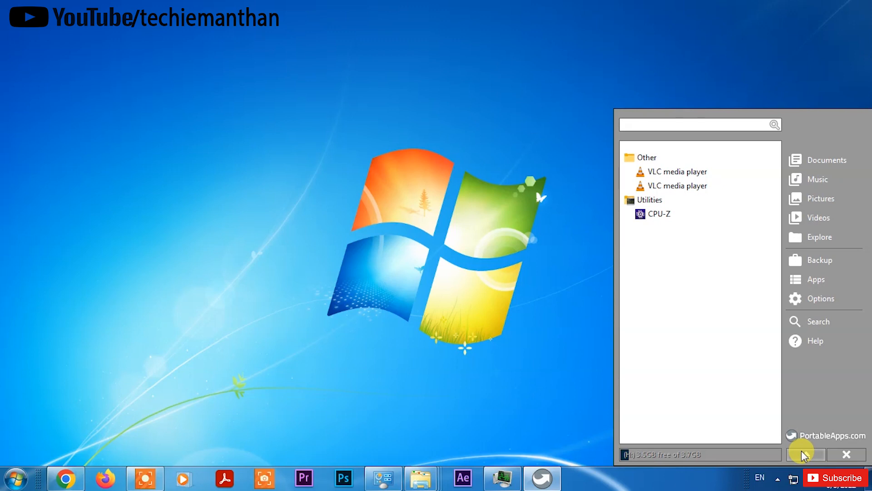
{"action": "left_click", "coordinate": [802, 455]}
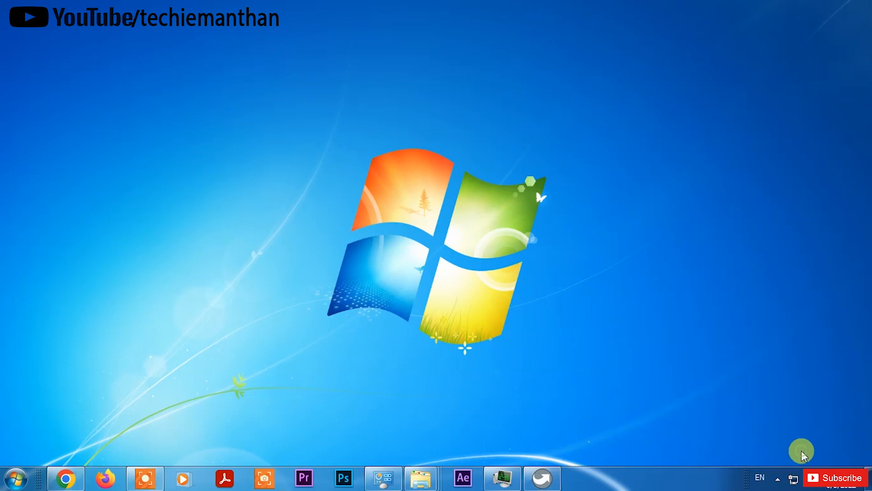
{"action": "left_click", "coordinate": [15, 478]}
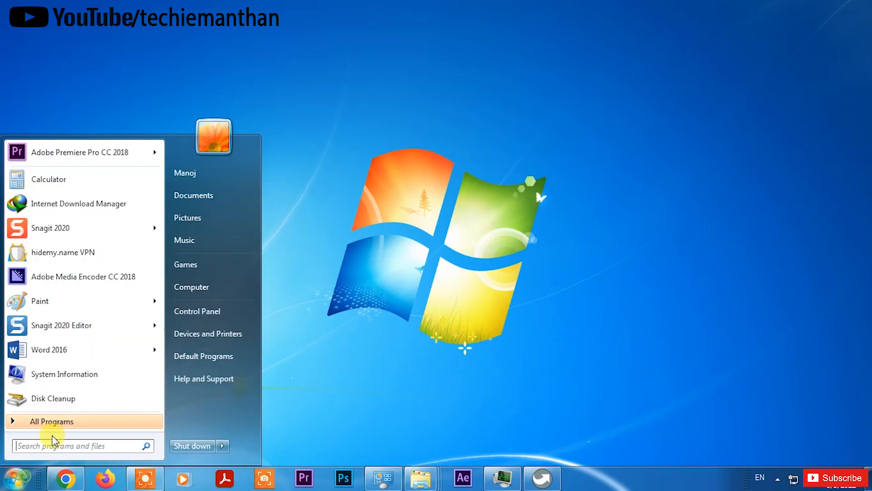
{"action": "left_click", "coordinate": [204, 292]}
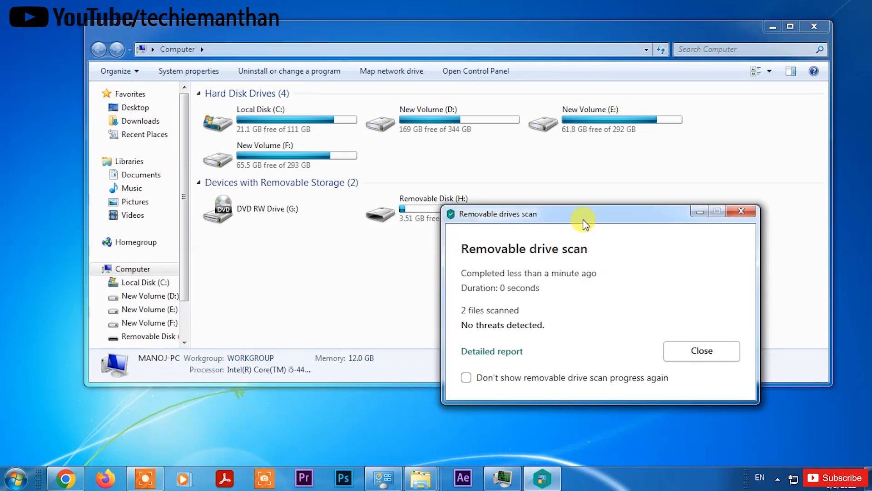
Dismiss the removable drive scan report, start the PortableApps.com platform from Removable Disk (H:) and expand its Other category.
{"action": "left_click", "coordinate": [719, 352]}
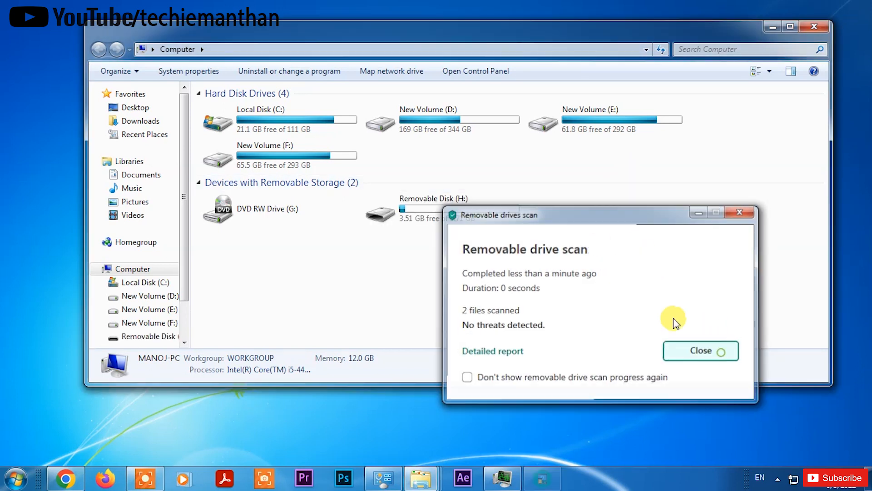
{"action": "double_click", "coordinate": [442, 219]}
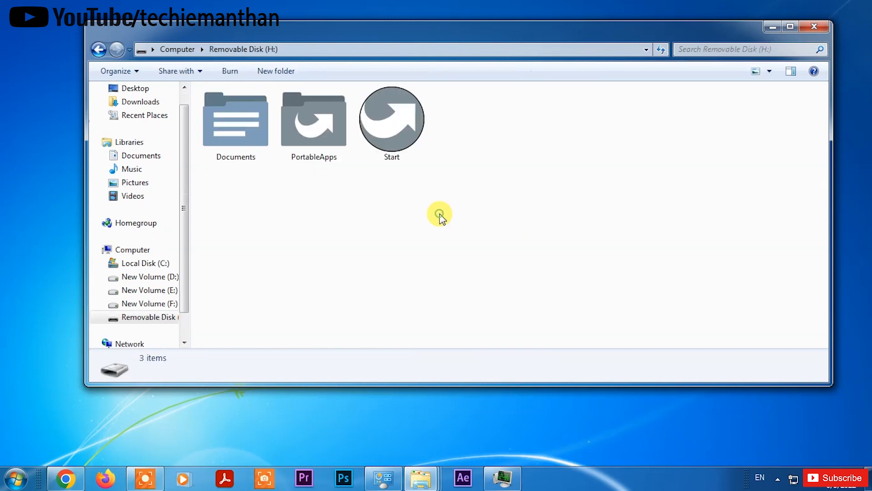
{"action": "left_click", "coordinate": [394, 134]}
{"action": "double_click", "coordinate": [395, 135]}
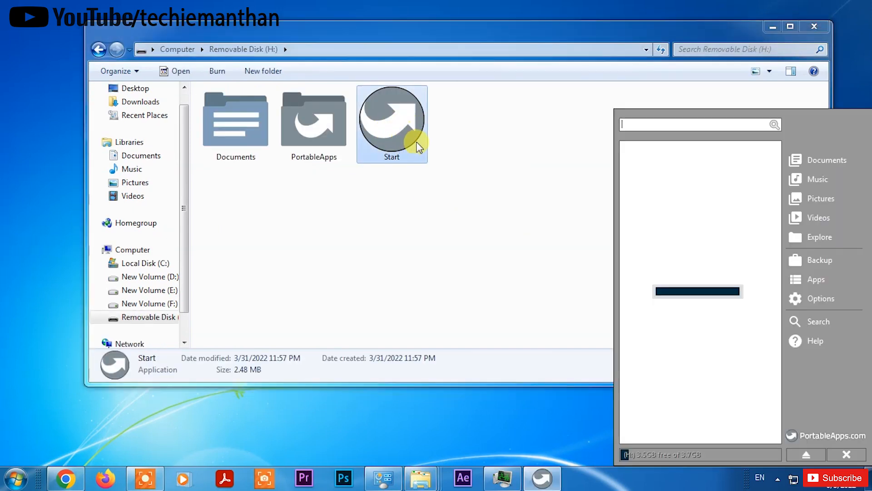
{"action": "left_click", "coordinate": [644, 172]}
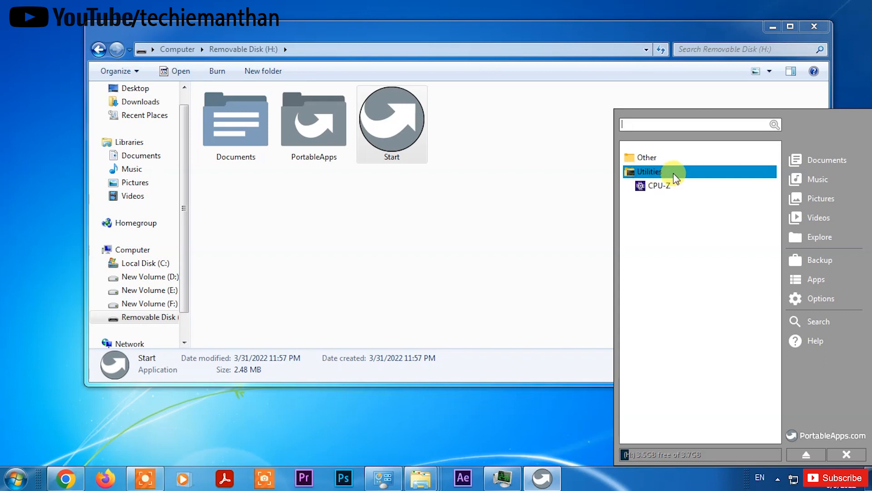
{"action": "left_click", "coordinate": [643, 164]}
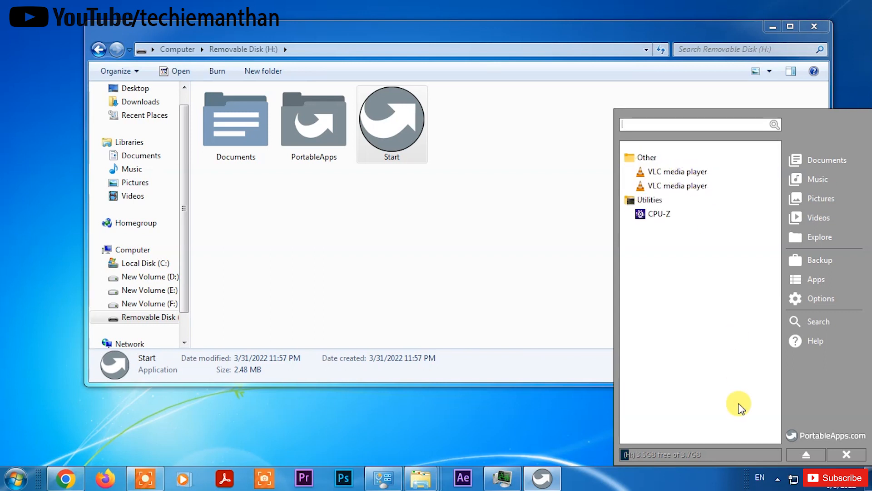